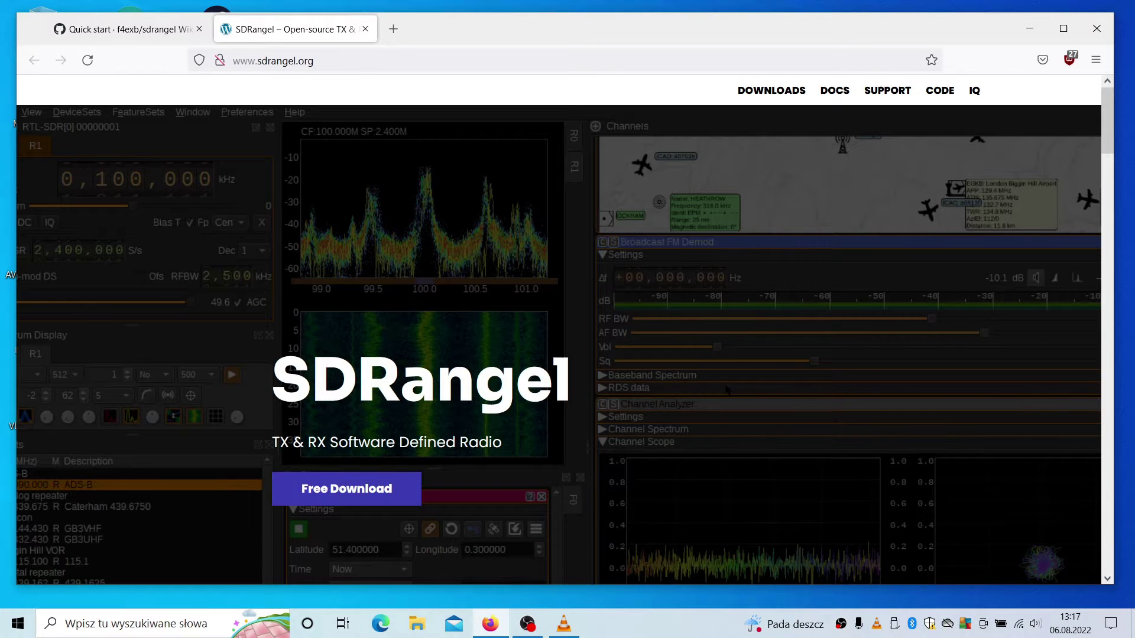
# Scroll the sdrangel.org homepage down to the Signal Analysis, Cross platform and For Developers sections
pyautogui.scroll(-3, 727, 388)
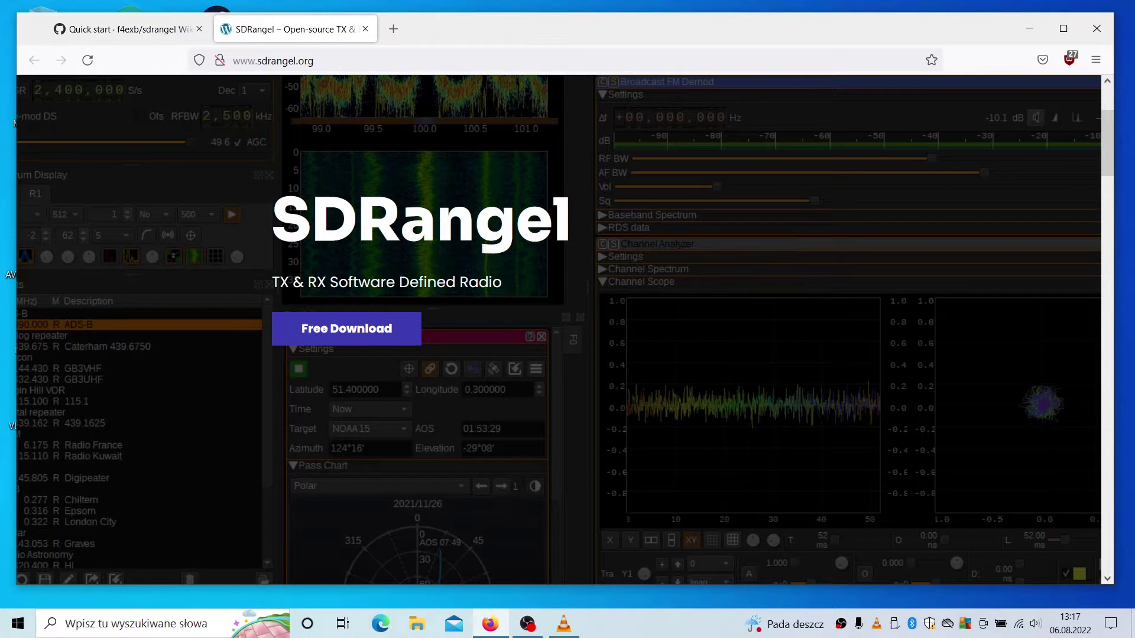
pyautogui.scroll(-10, 689, 481)
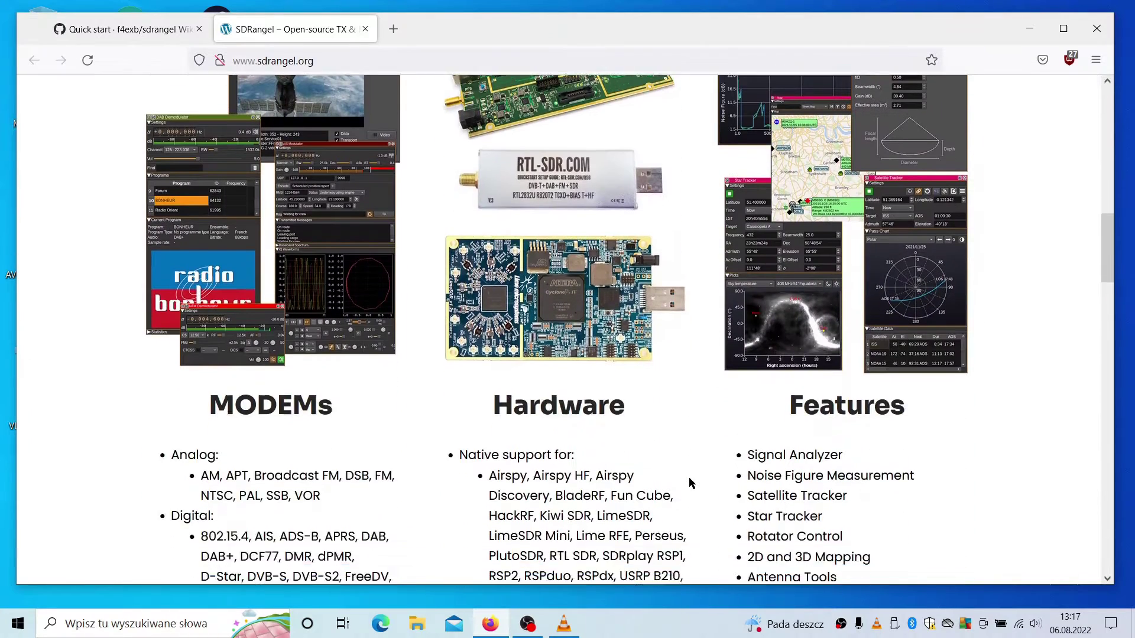
pyautogui.scroll(-10, 691, 483)
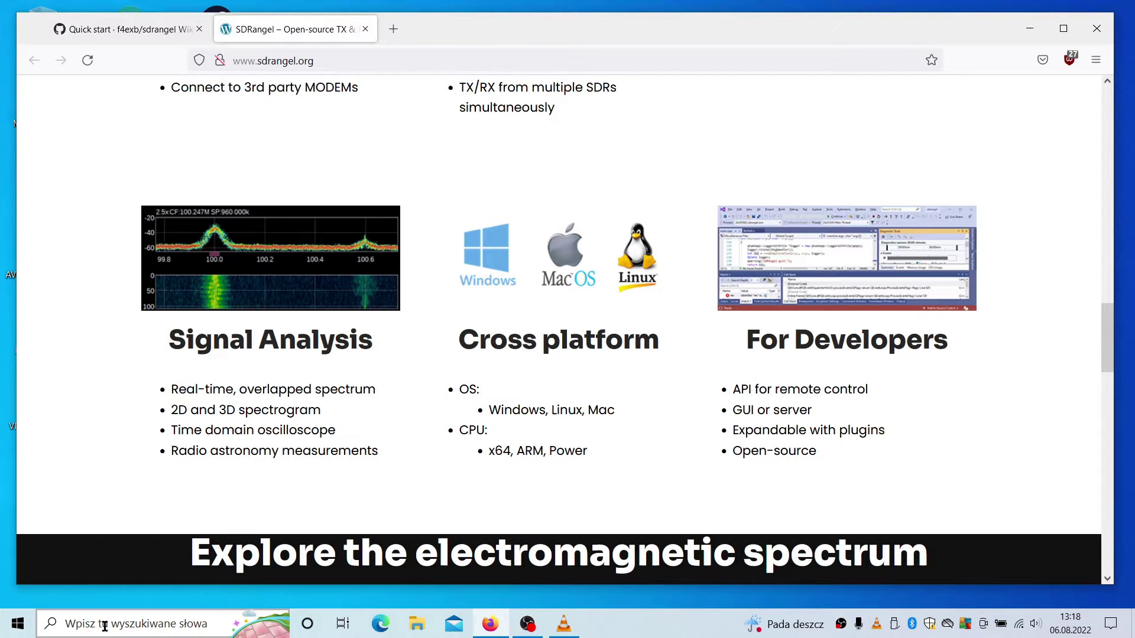
# Search Windows for 'sdr' and launch SDRangel from the best match
pyautogui.click(105, 626)
pyautogui.write('sdr')
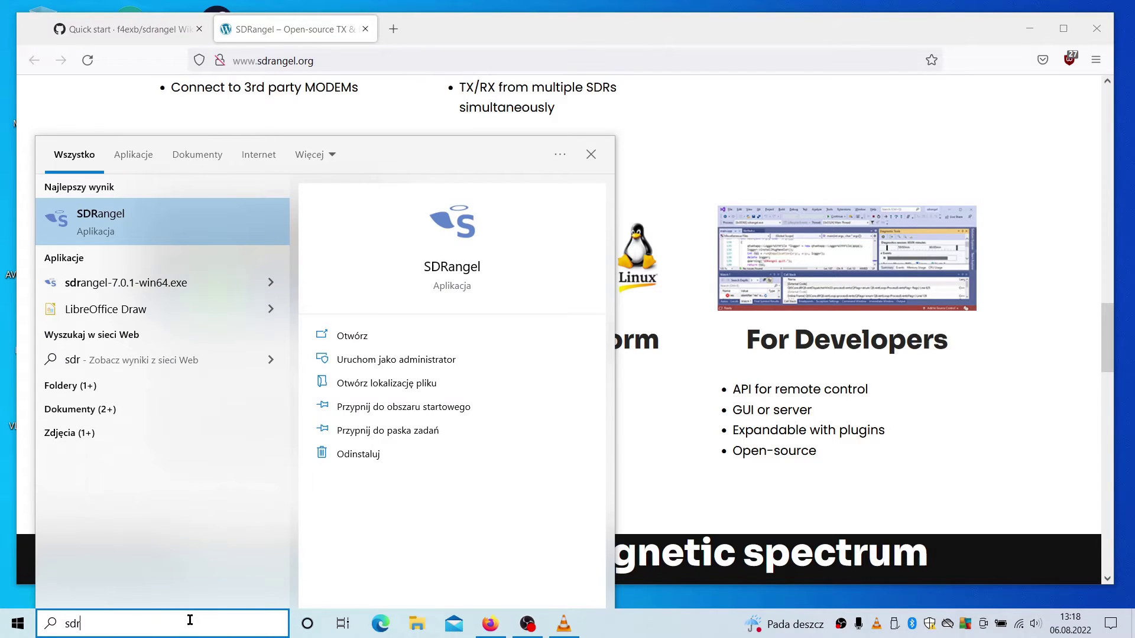
pyautogui.click(458, 269)
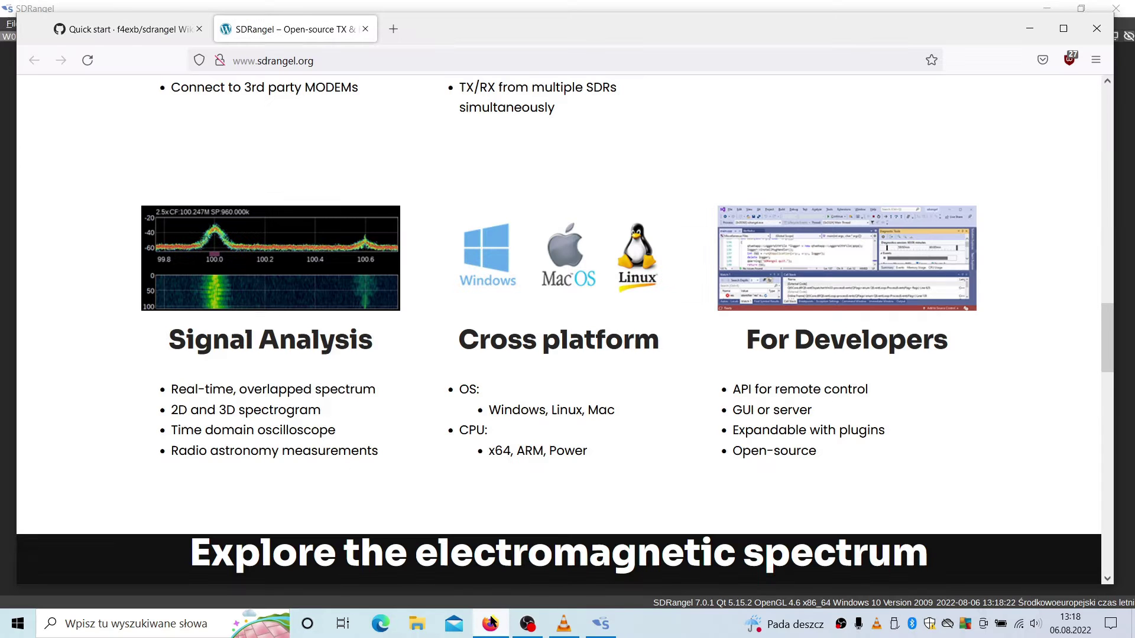
# Switch to the Quick start wiki and scroll to the Windows and Linux binary installation section
pyautogui.click(142, 29)
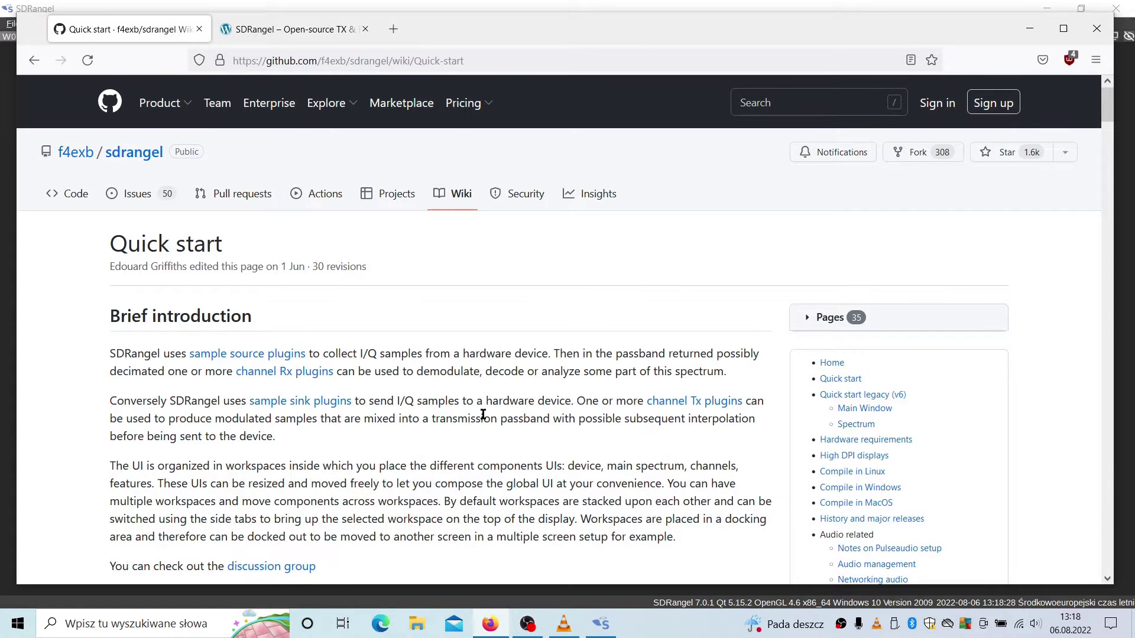
pyautogui.scroll(-2, 483, 415)
pyautogui.scroll(2, 481, 413)
pyautogui.scroll(-5, 480, 413)
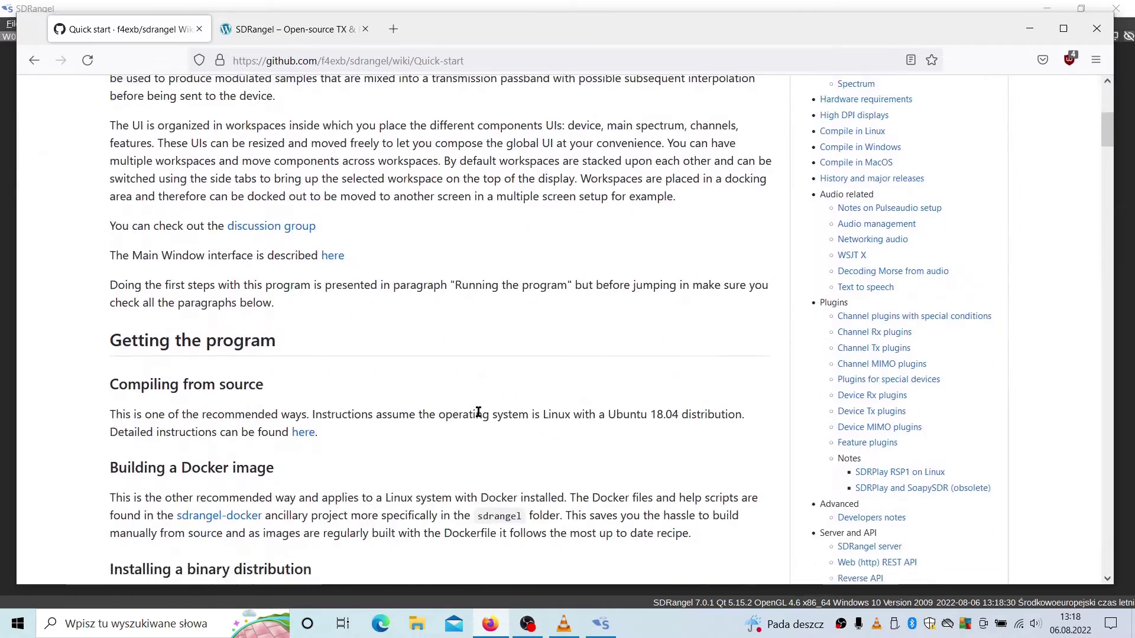
pyautogui.scroll(-15, 479, 412)
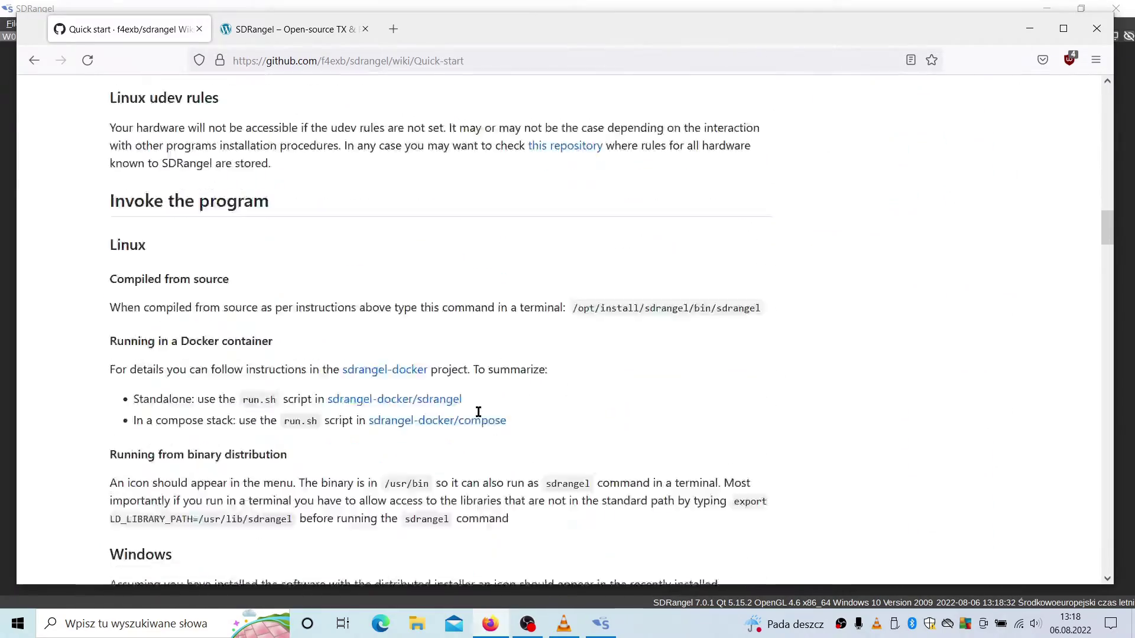
pyautogui.scroll(-20, 478, 412)
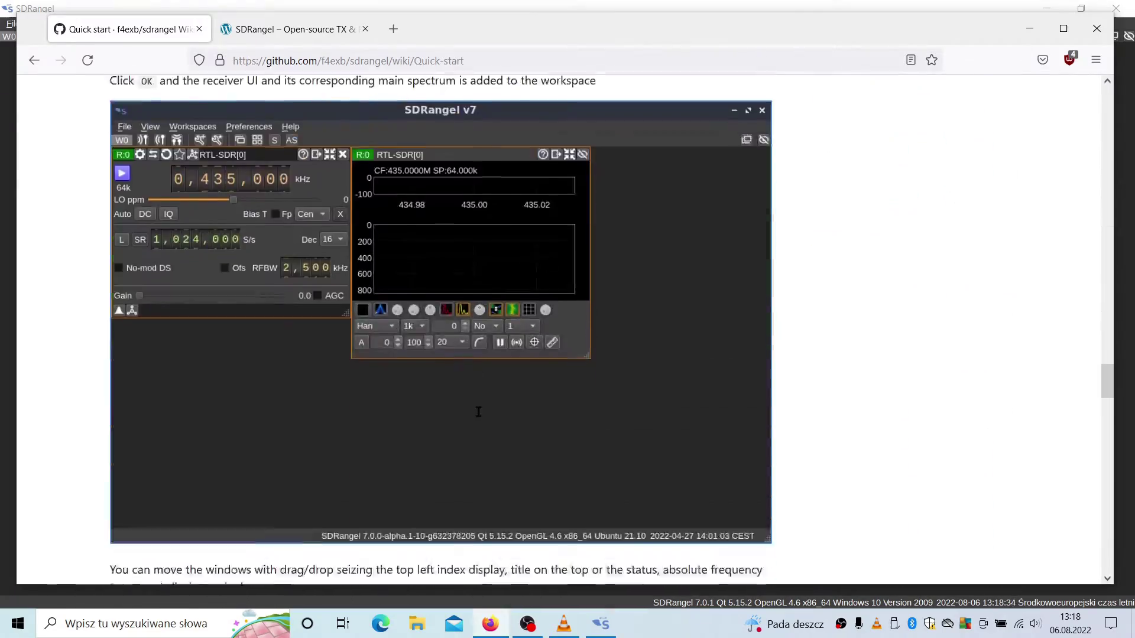
pyautogui.scroll(-18, 478, 411)
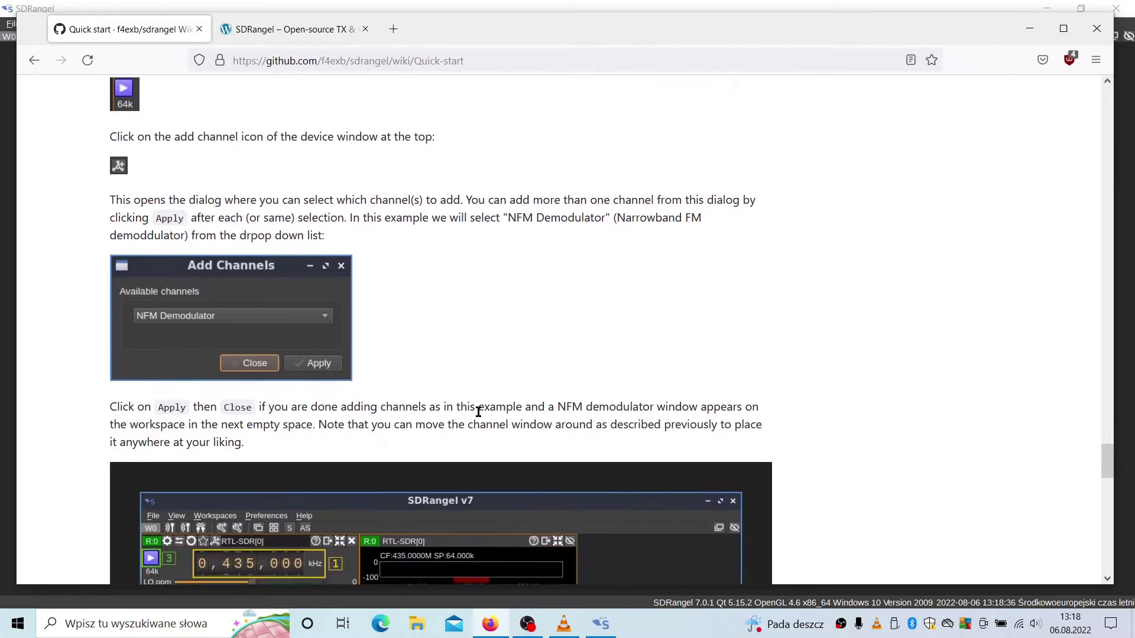
pyautogui.scroll(-8, 479, 412)
pyautogui.scroll(20, 479, 412)
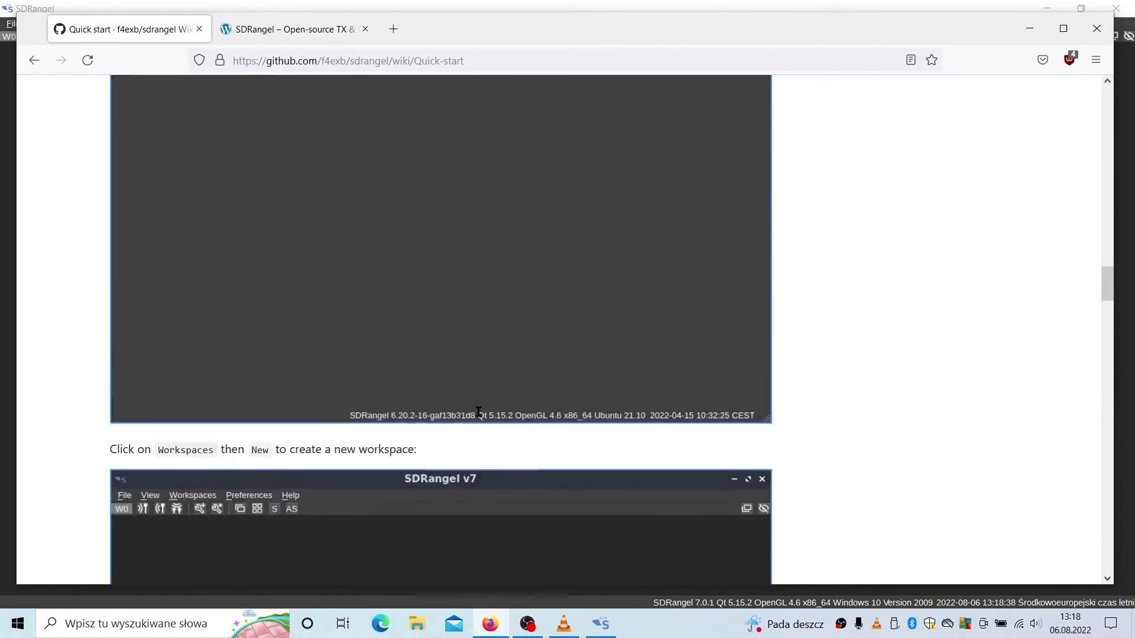
pyautogui.scroll(15, 478, 412)
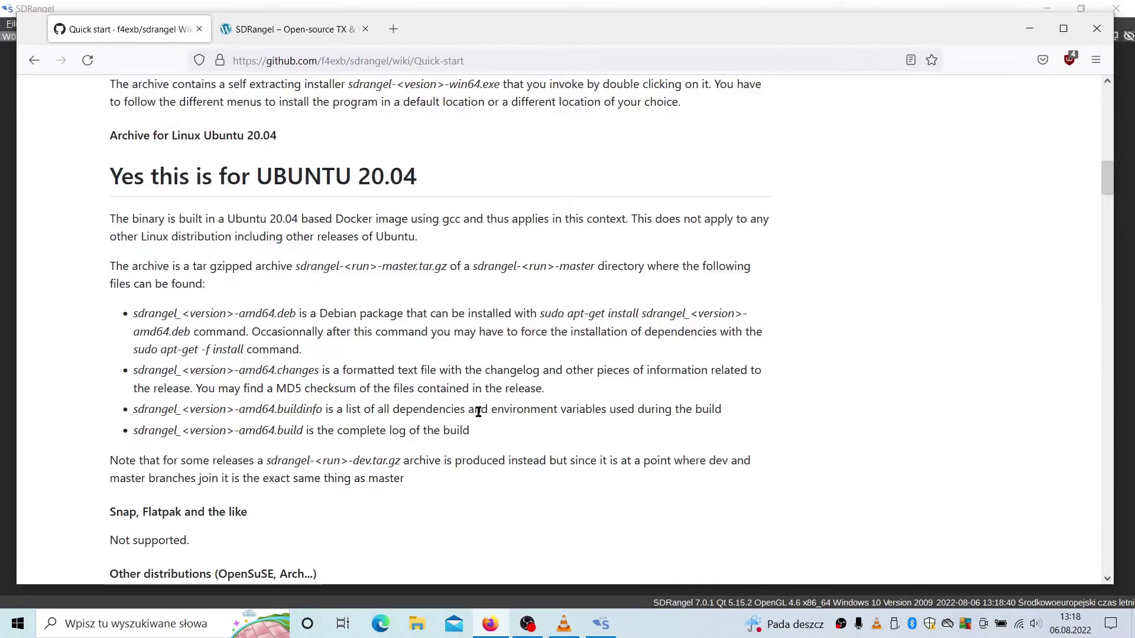
pyautogui.scroll(5, 479, 411)
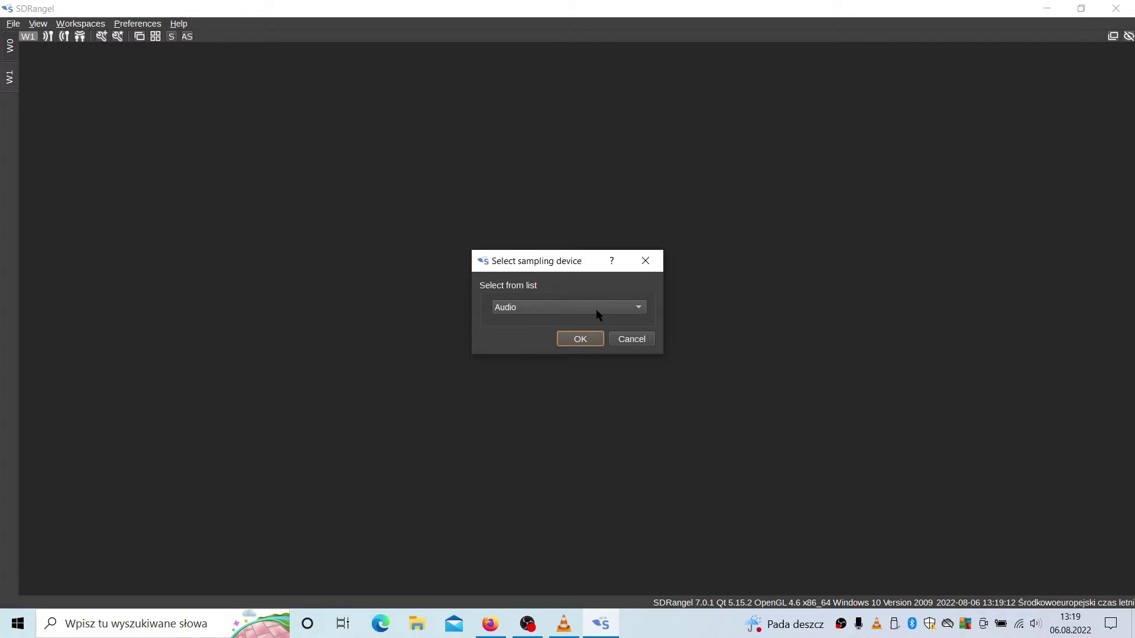
# Choose RTL-SDR[0] as the sampling device for workspace W1
pyautogui.click(596, 310)
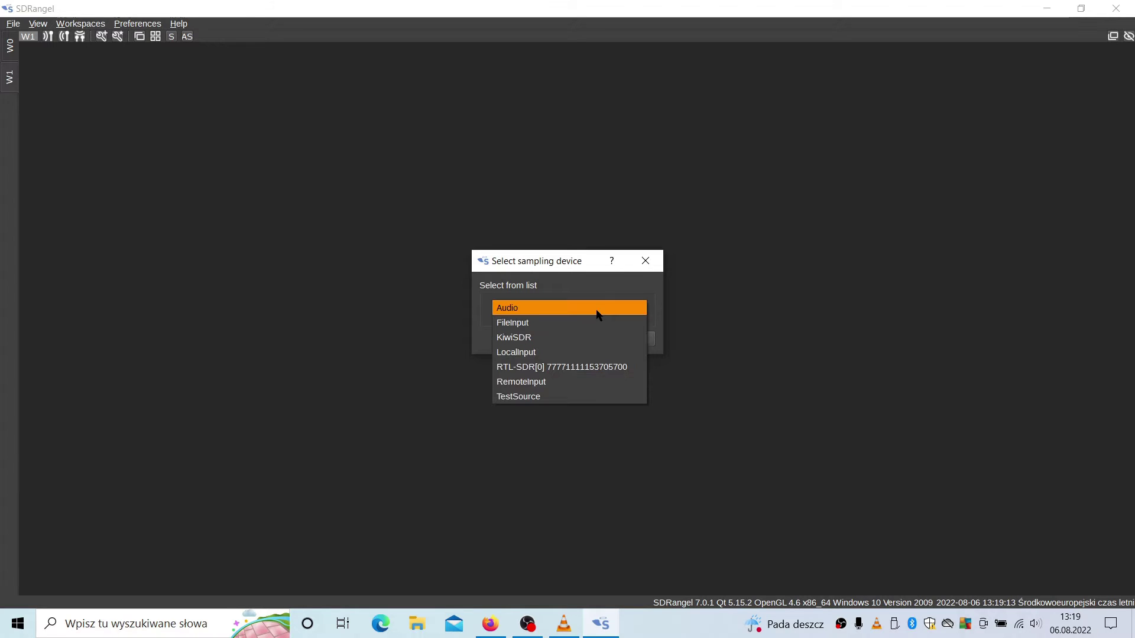
pyautogui.click(557, 367)
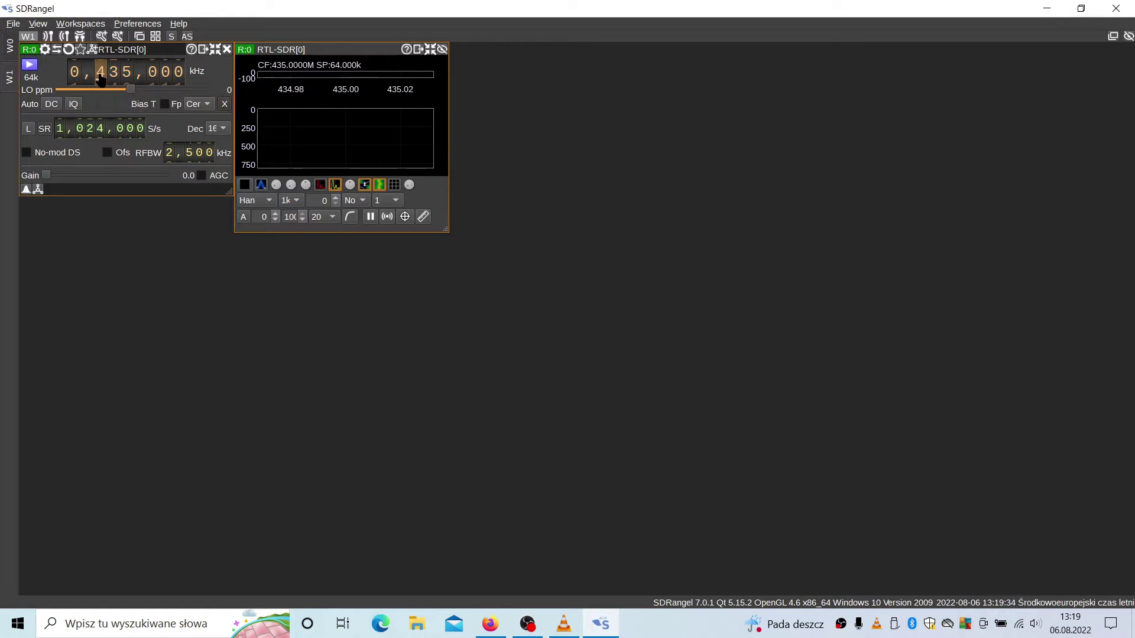
# Tune the RTL-SDR to 104,900 kHz, then shift the spectrum window right and enlarge it
pyautogui.write('04')
pyautogui.moveTo(355, 49); pyautogui.dragTo(418, 70)
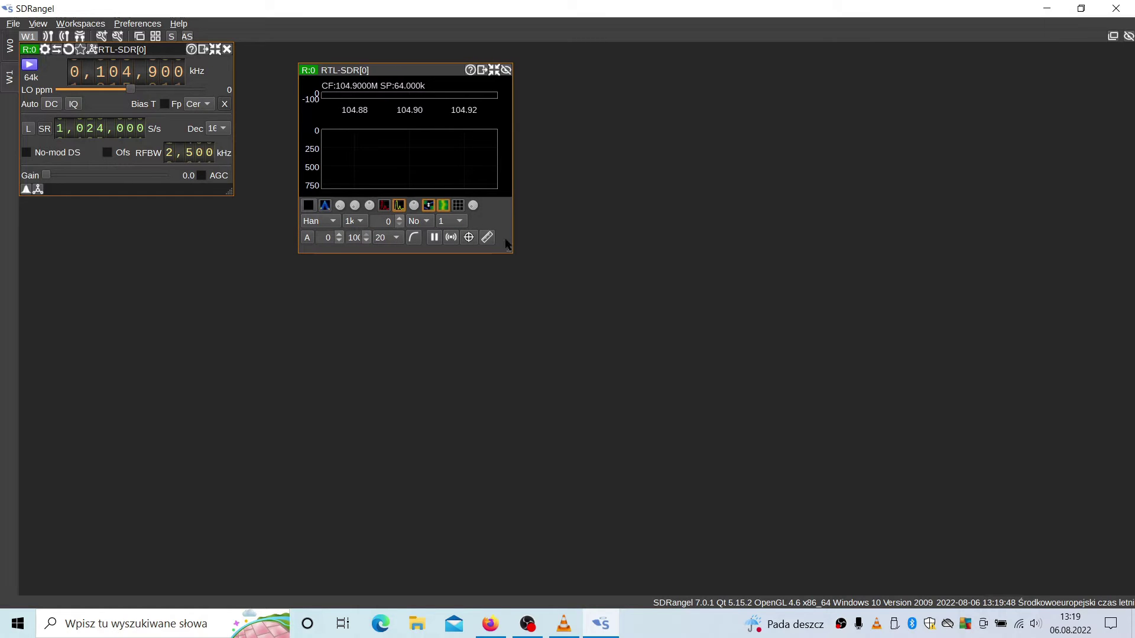
pyautogui.moveTo(508, 251); pyautogui.dragTo(1028, 385)
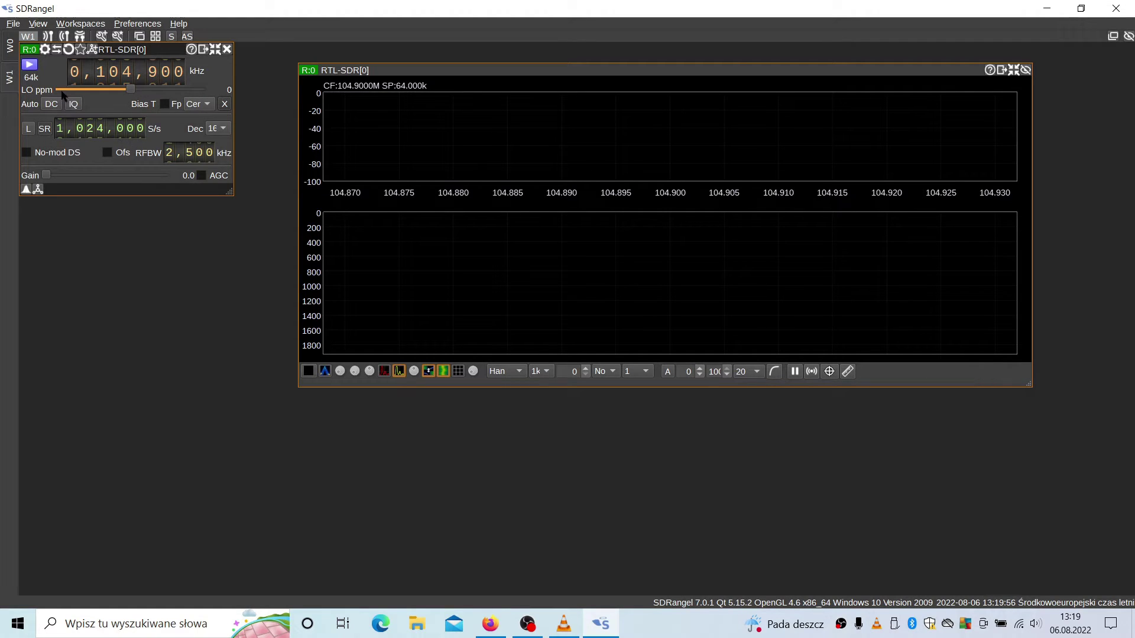
# Start live reception on the RTL-SDR and raise its gain to 49.6 dB
pyautogui.click(29, 65)
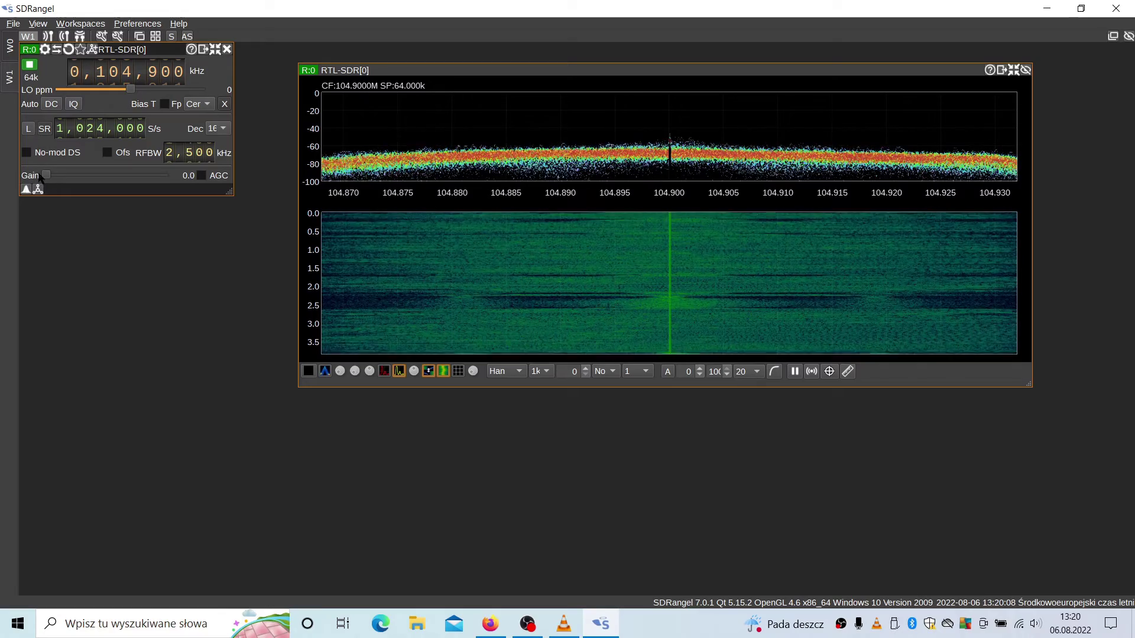
pyautogui.moveTo(46, 176); pyautogui.dragTo(164, 176)
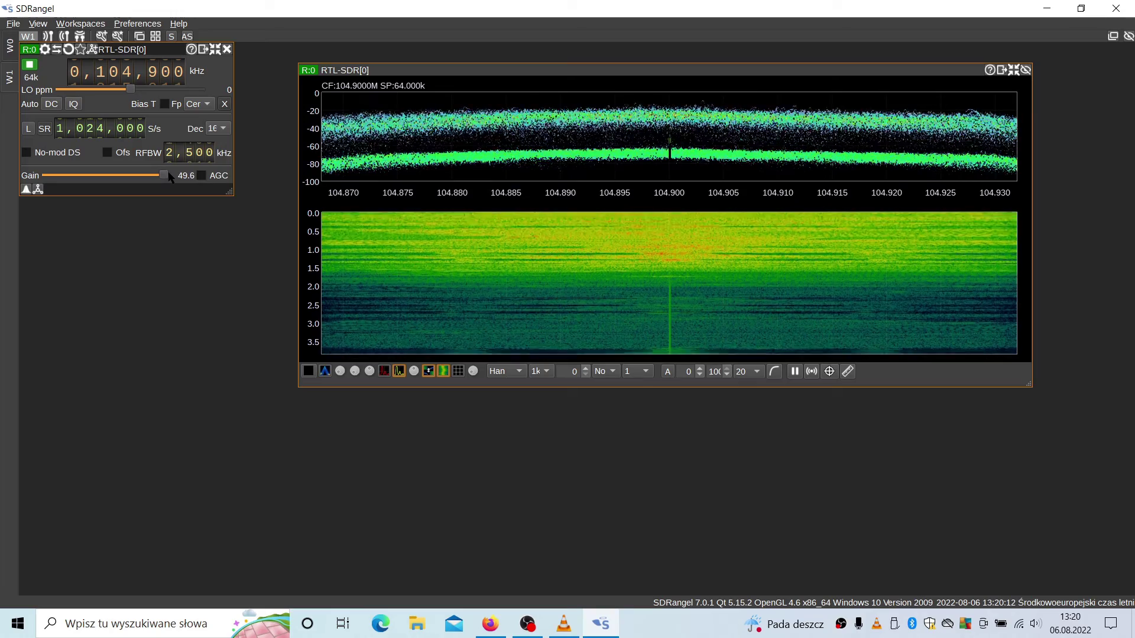
pyautogui.click(201, 177)
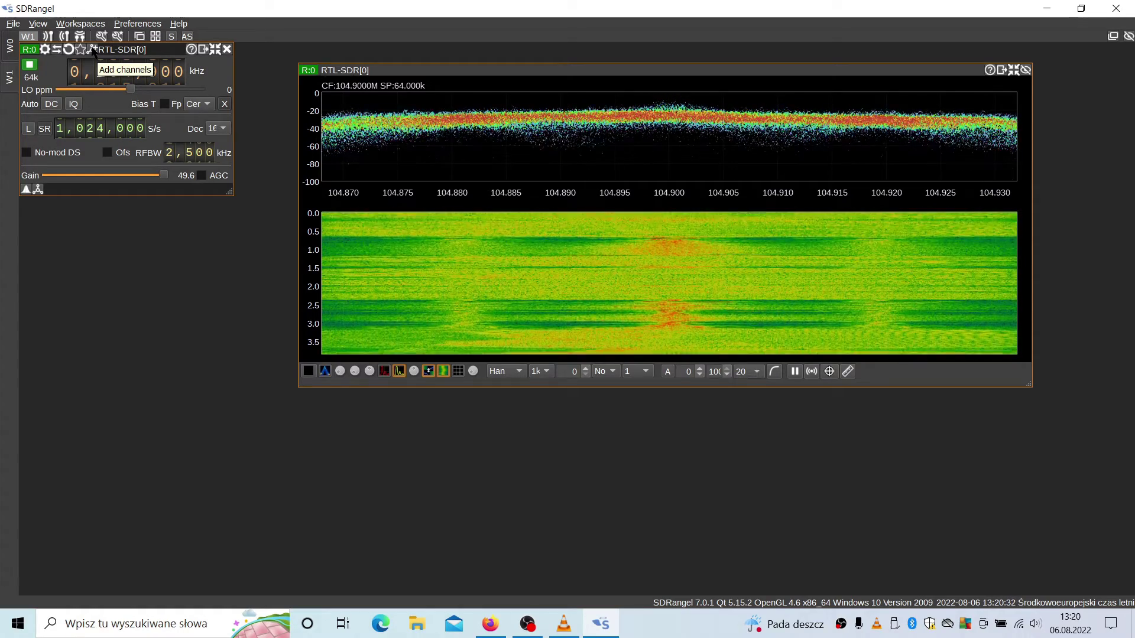
# Add a WFM Demodulator channel, lower its volume to 0.5 and place it below the spectrum
pyautogui.click(93, 50)
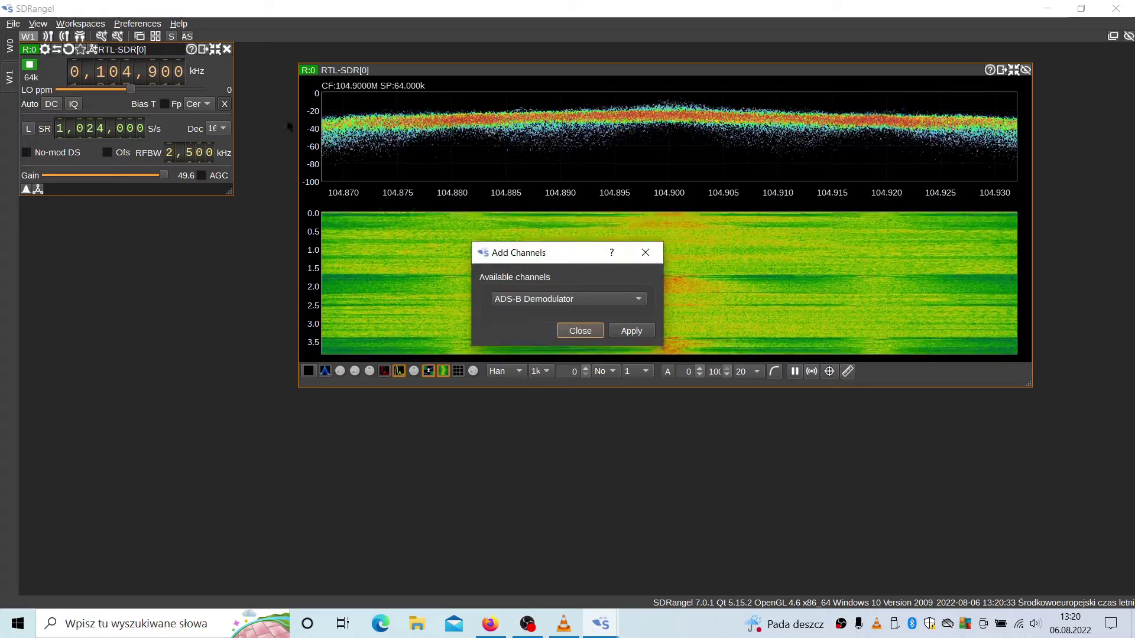
pyautogui.click(544, 299)
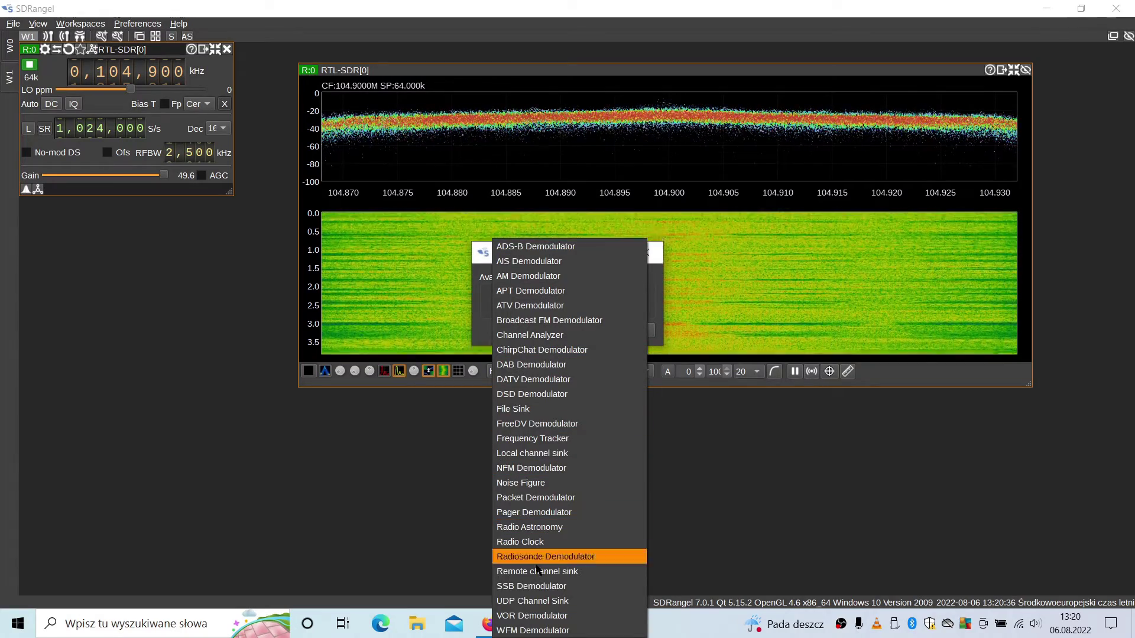
pyautogui.click(533, 631)
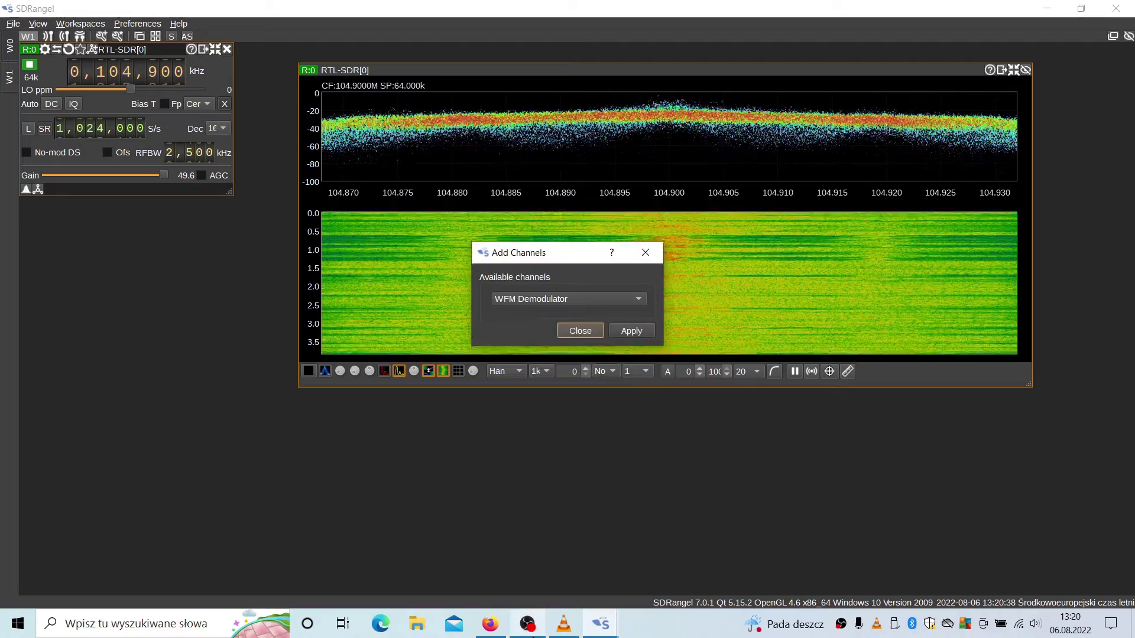
pyautogui.click(631, 331)
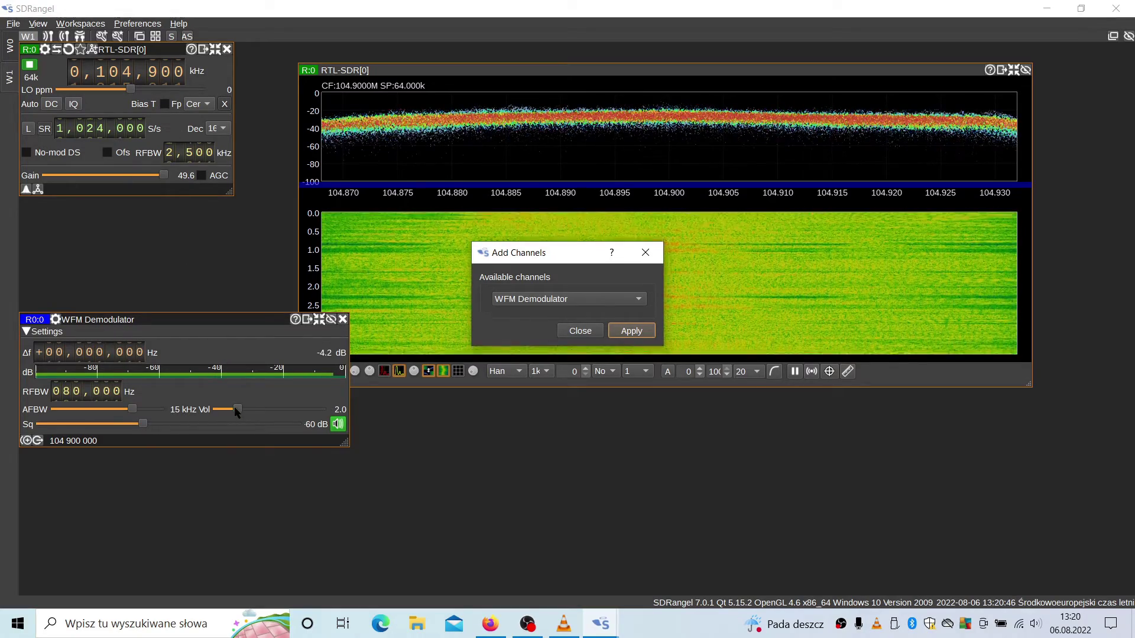
pyautogui.click(579, 331)
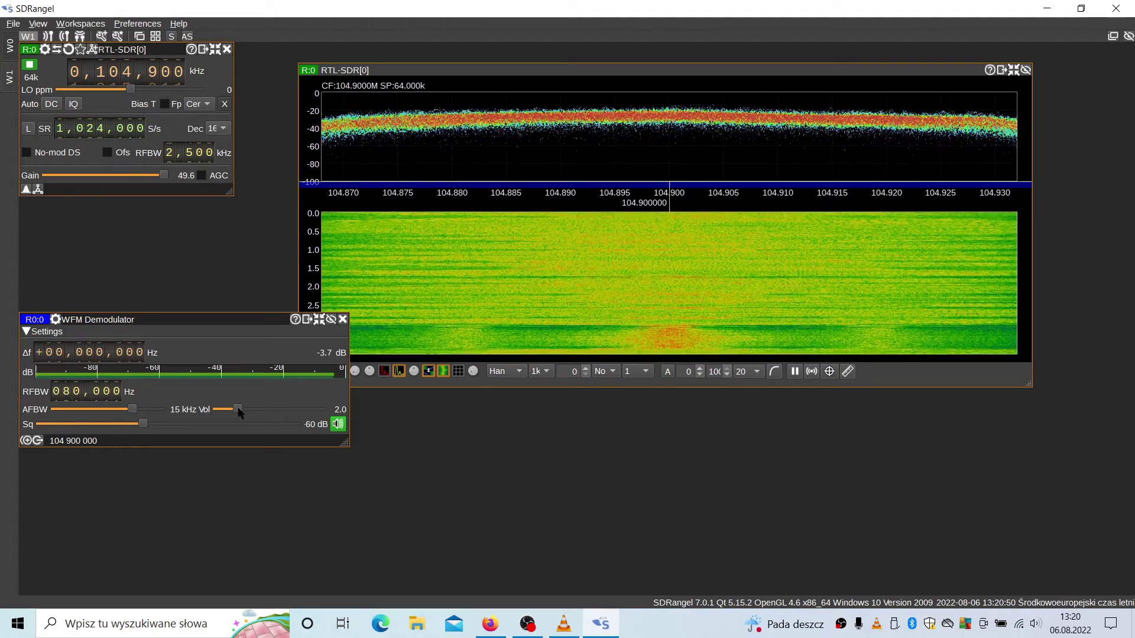
pyautogui.moveTo(238, 409); pyautogui.dragTo(223, 408)
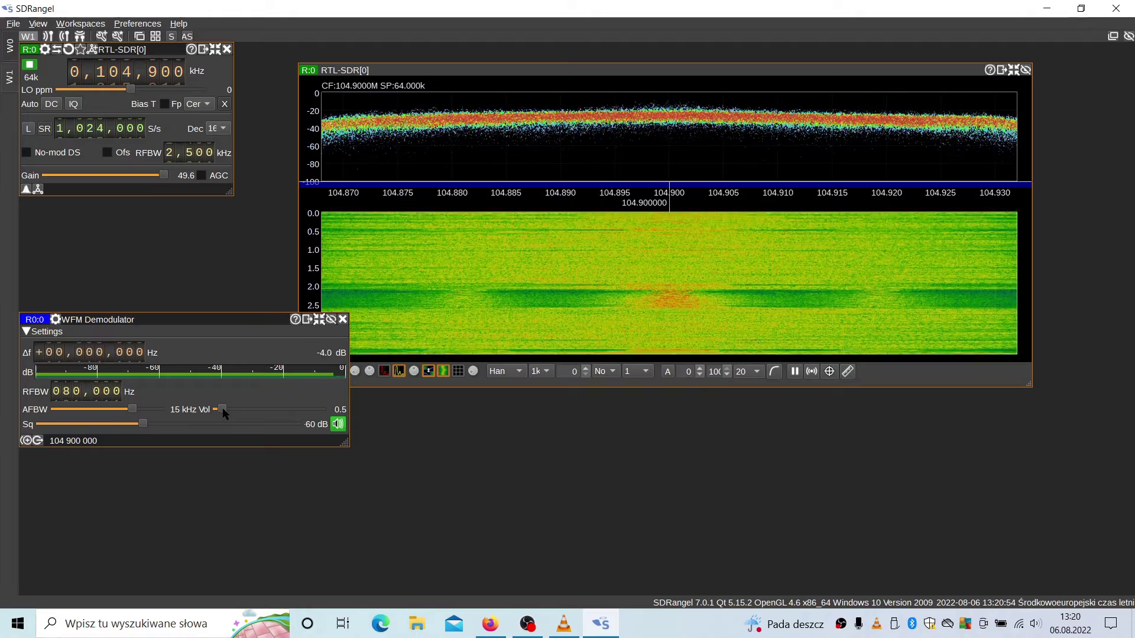
pyautogui.moveTo(201, 325); pyautogui.dragTo(358, 418)
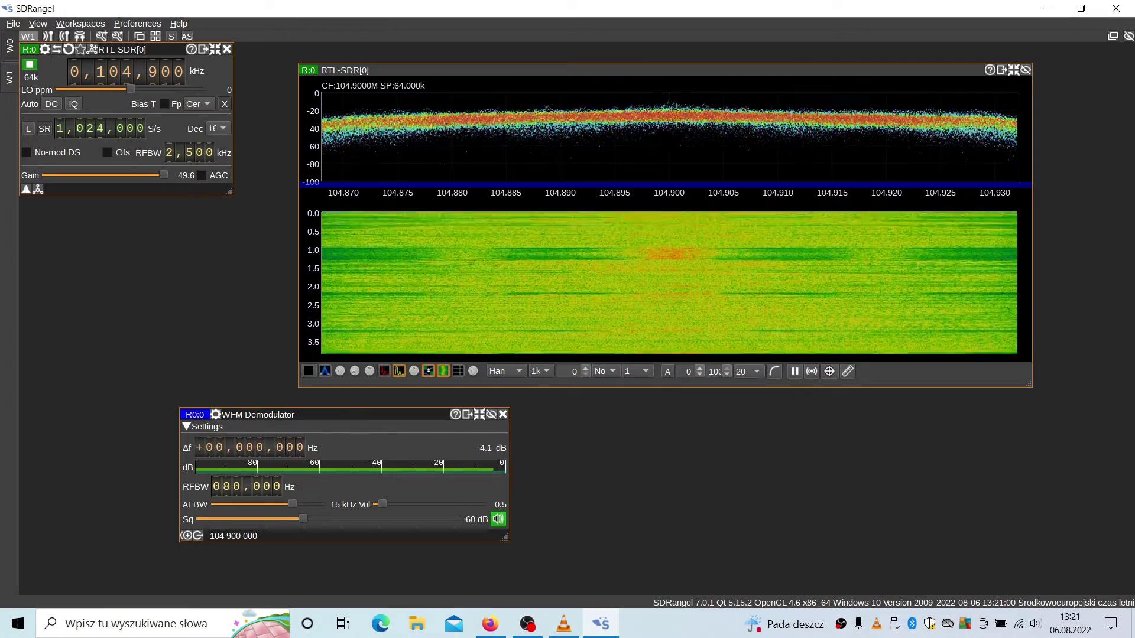
# Close the WFM Demodulator and tune to 1,090,000 kHz at 3,200,000 S/s, decimation 1
pyautogui.click(503, 414)
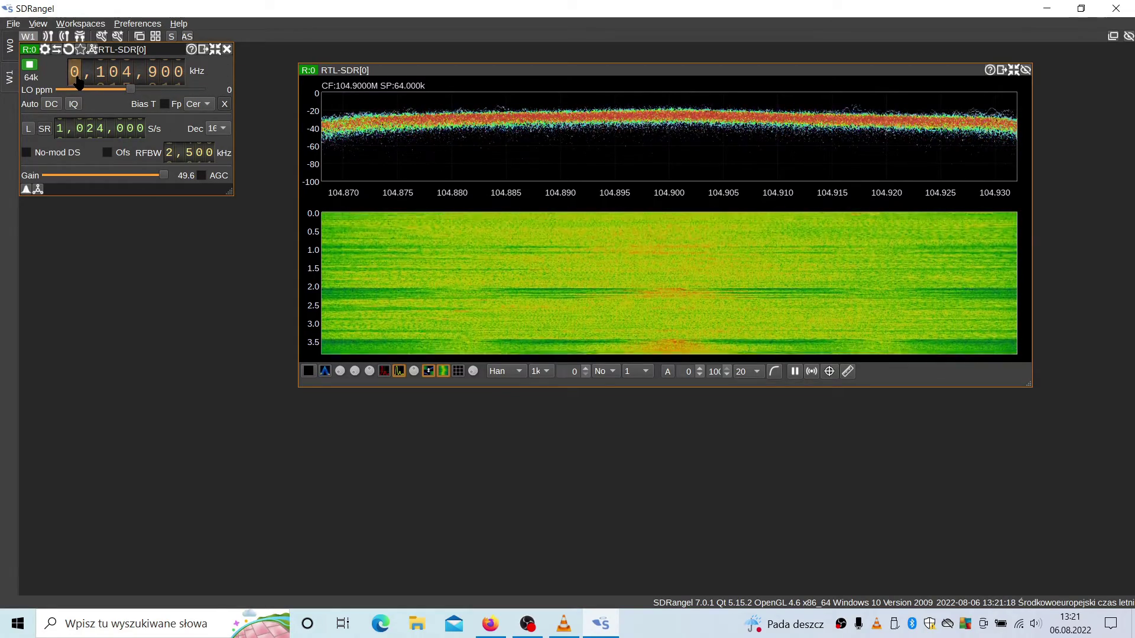
pyautogui.write('1,0')
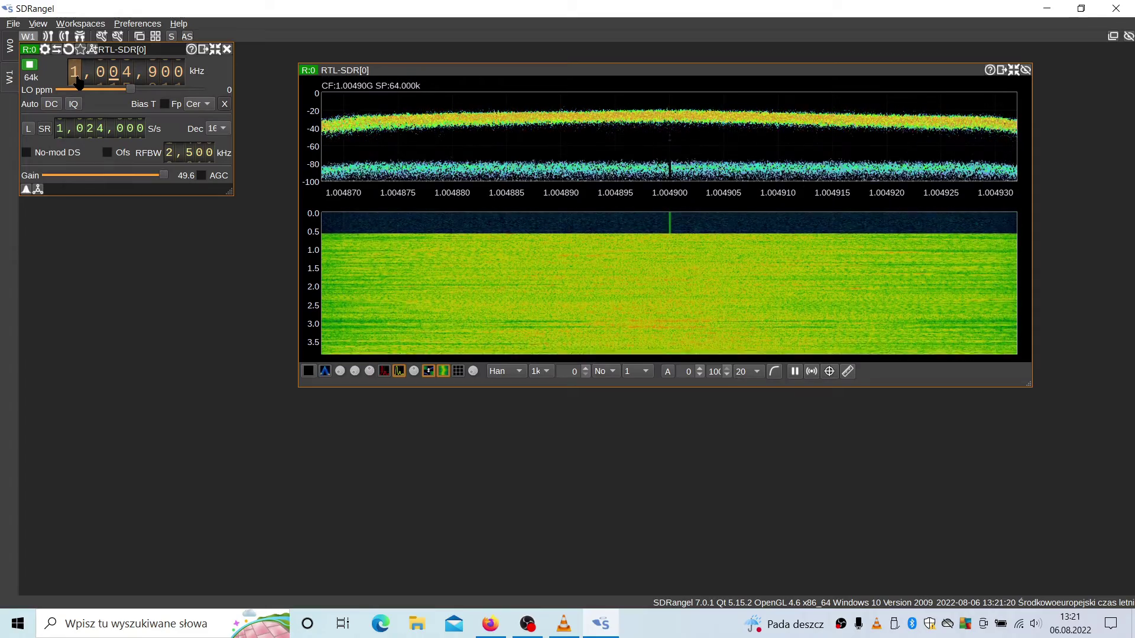
pyautogui.write('90,')
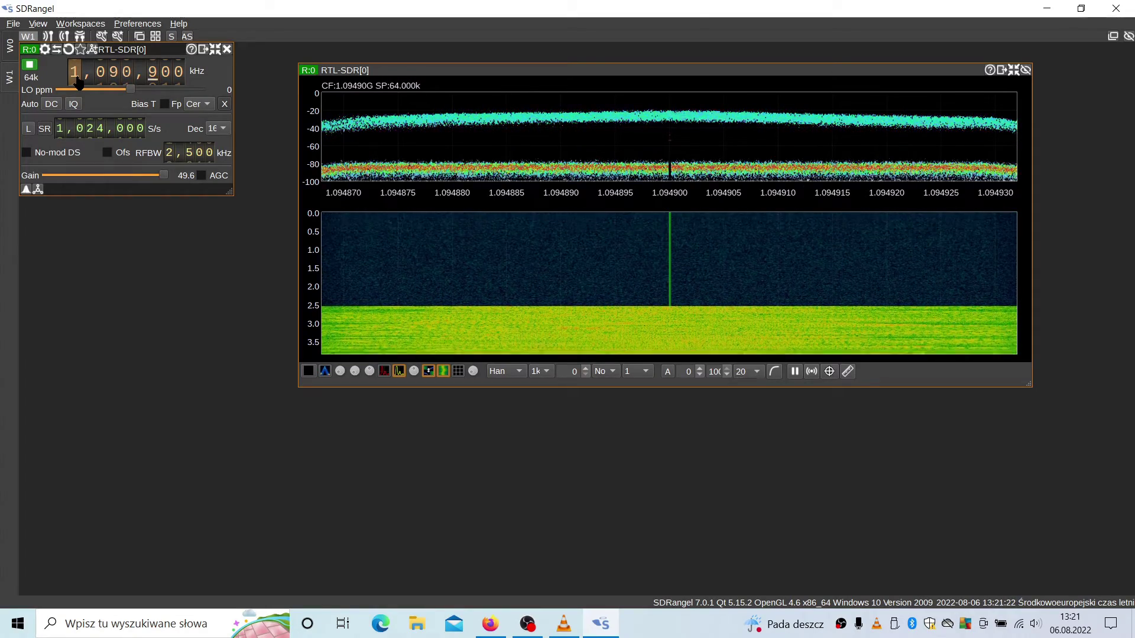
pyautogui.write('0')
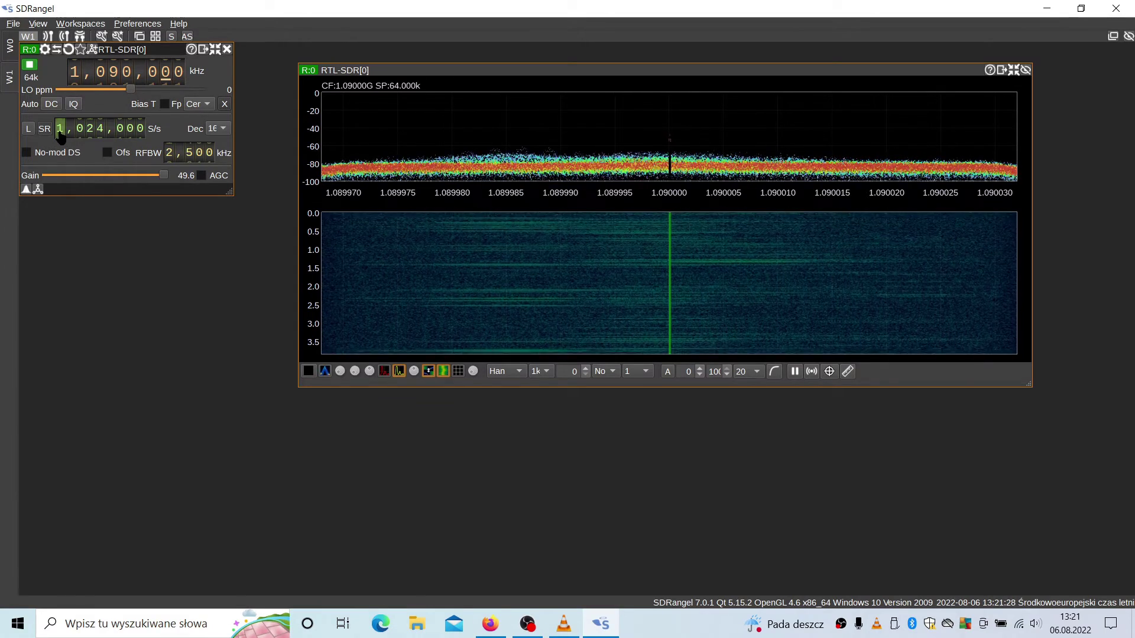
pyautogui.scroll(1, 60, 134)
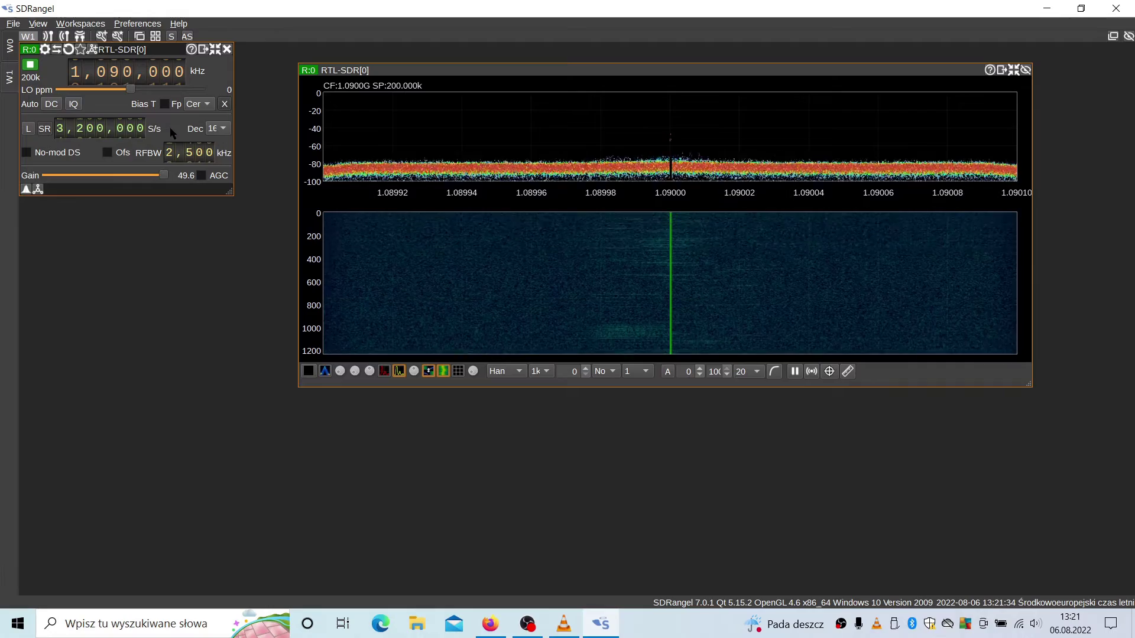
pyautogui.click(216, 130)
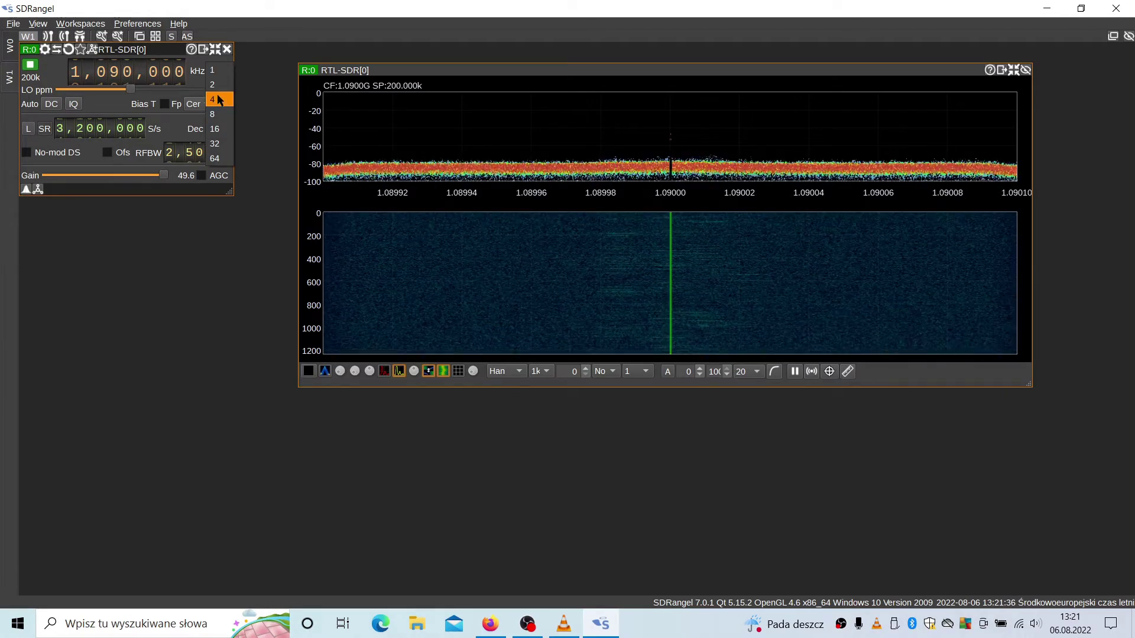
pyautogui.click(219, 74)
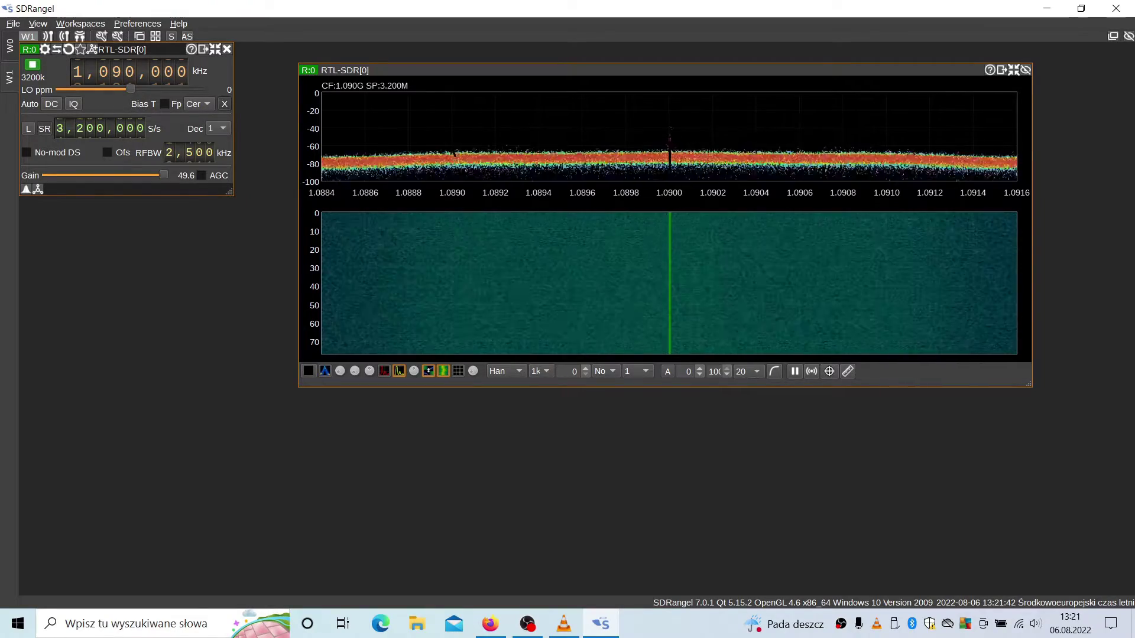
# Add an ADS-B Demodulator channel and move its window up over the spectrum
pyautogui.click(93, 49)
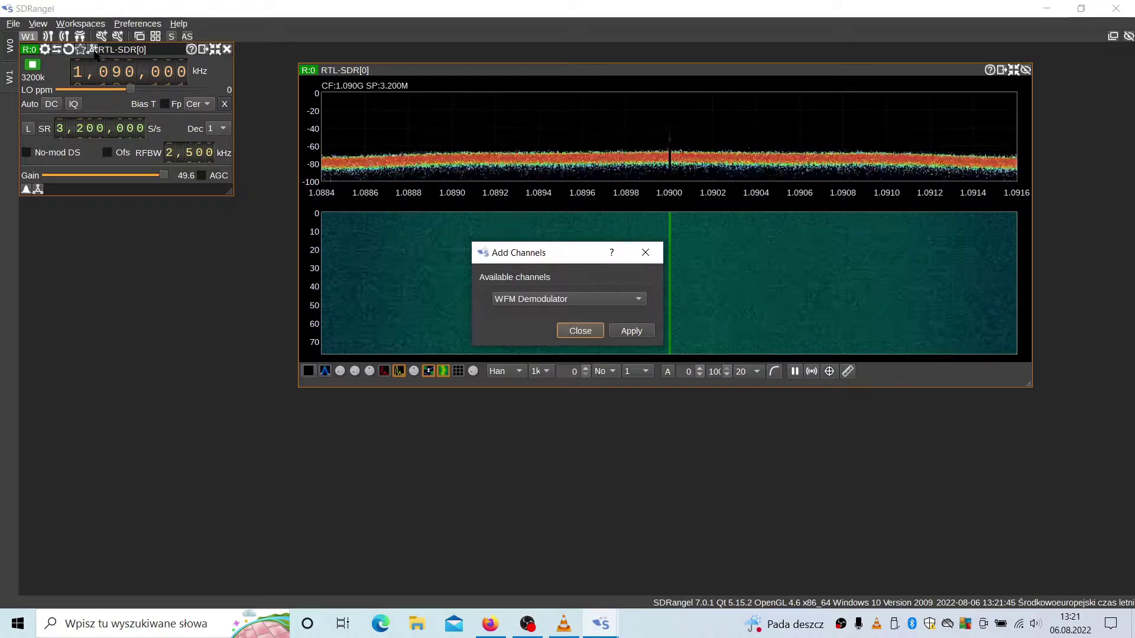
pyautogui.click(573, 305)
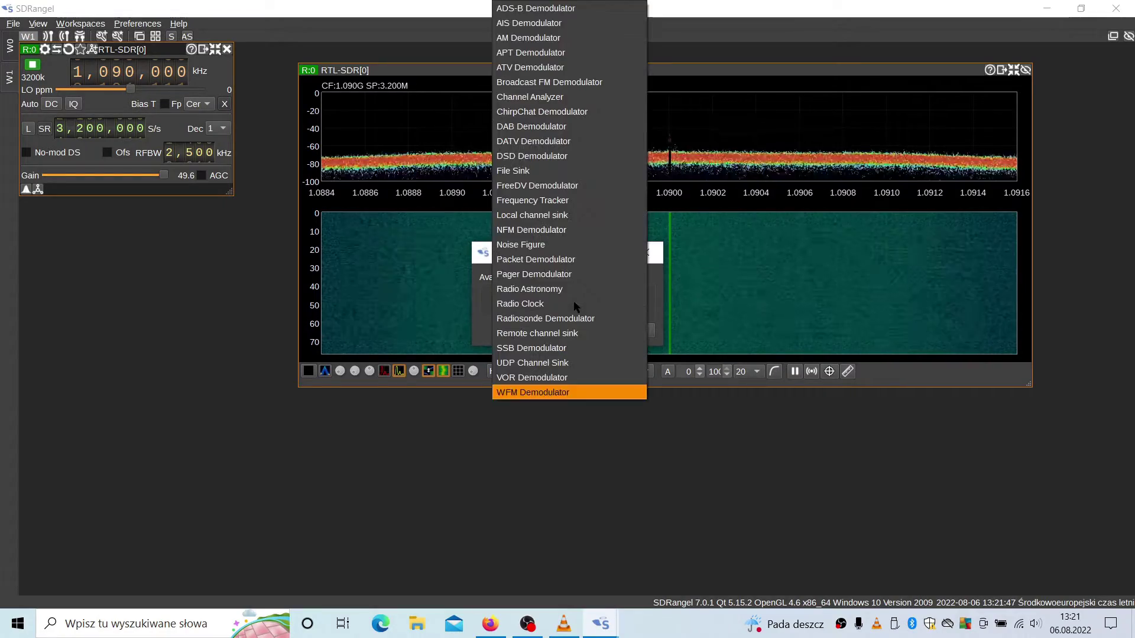
pyautogui.click(547, 10)
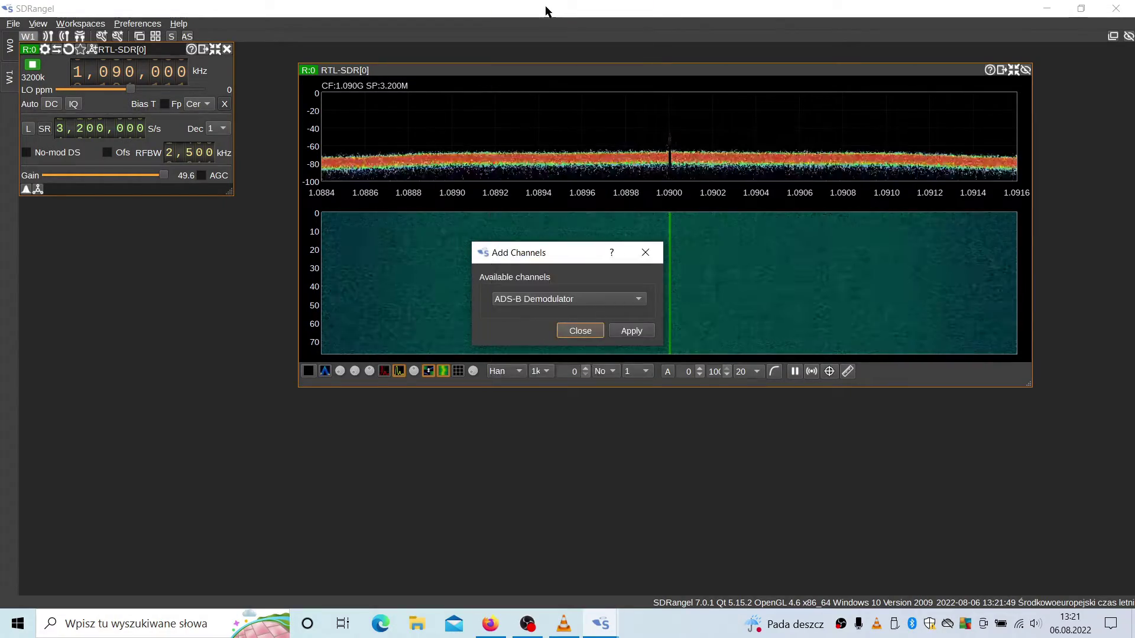
pyautogui.click(628, 331)
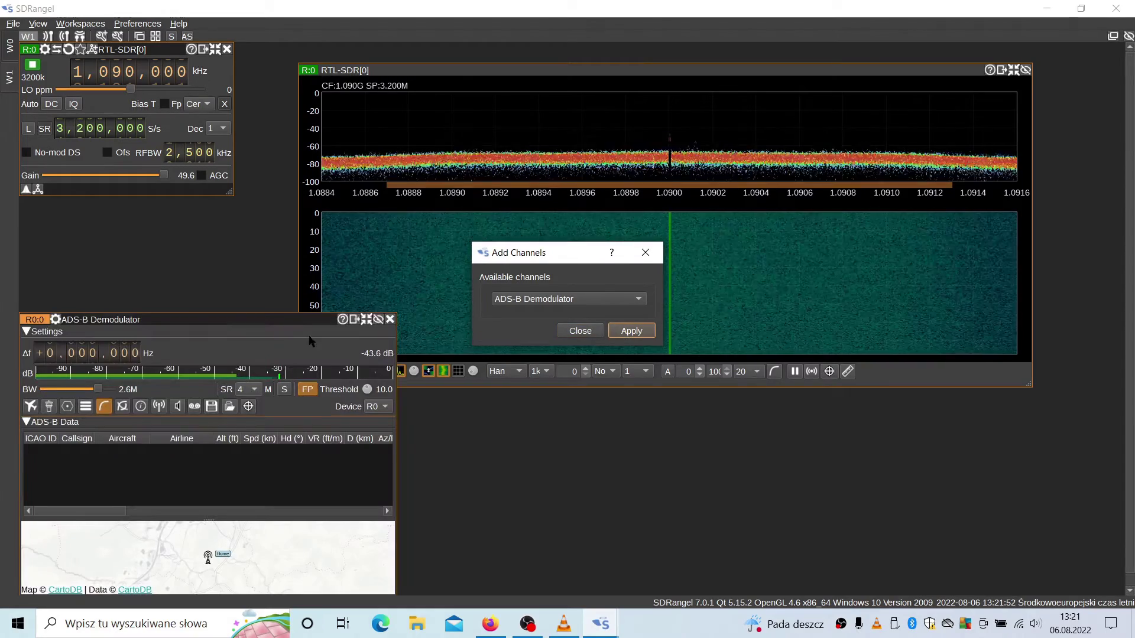
pyautogui.click(561, 329)
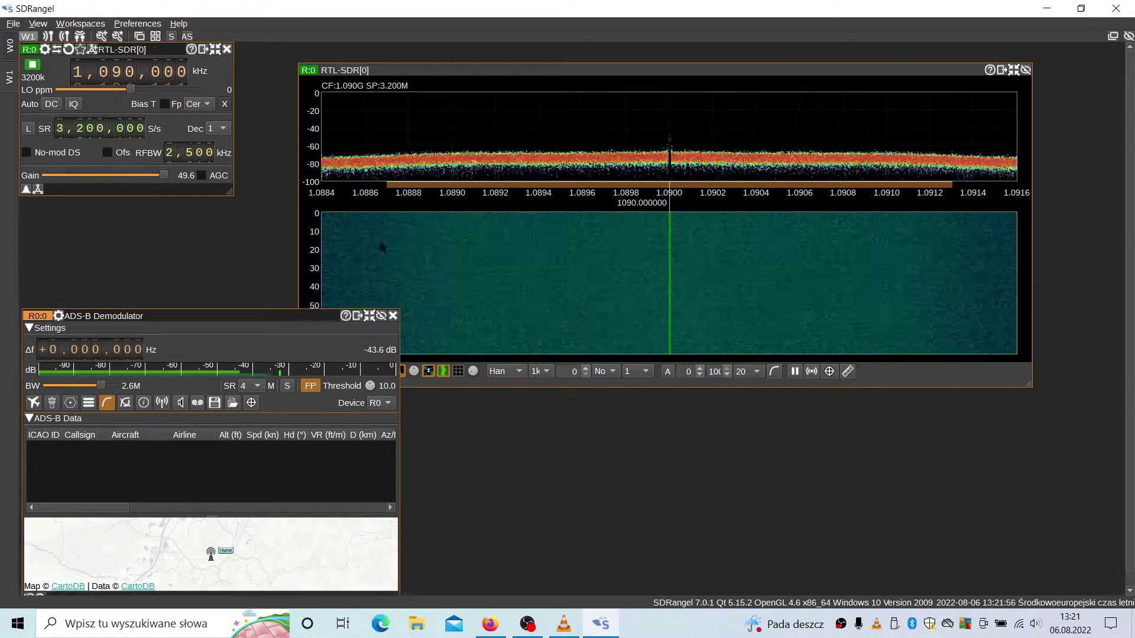
pyautogui.moveTo(236, 316); pyautogui.dragTo(364, 127)
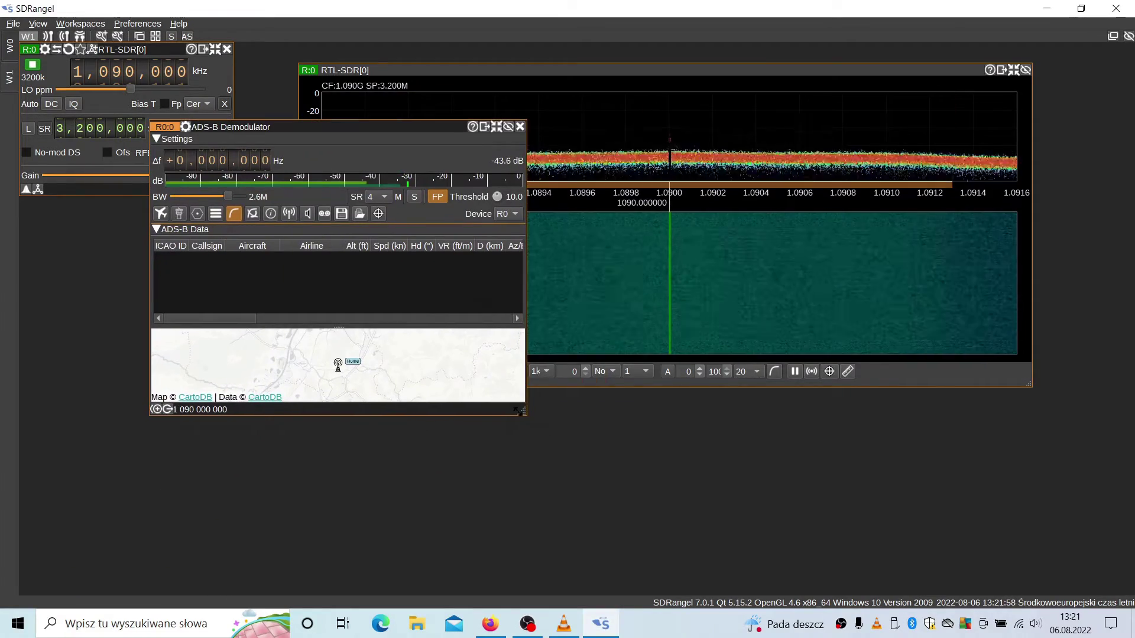
# Enlarge the ADS-B Demodulator window and select aircraft 39e689 in the data table
pyautogui.moveTo(518, 411); pyautogui.dragTo(1059, 549)
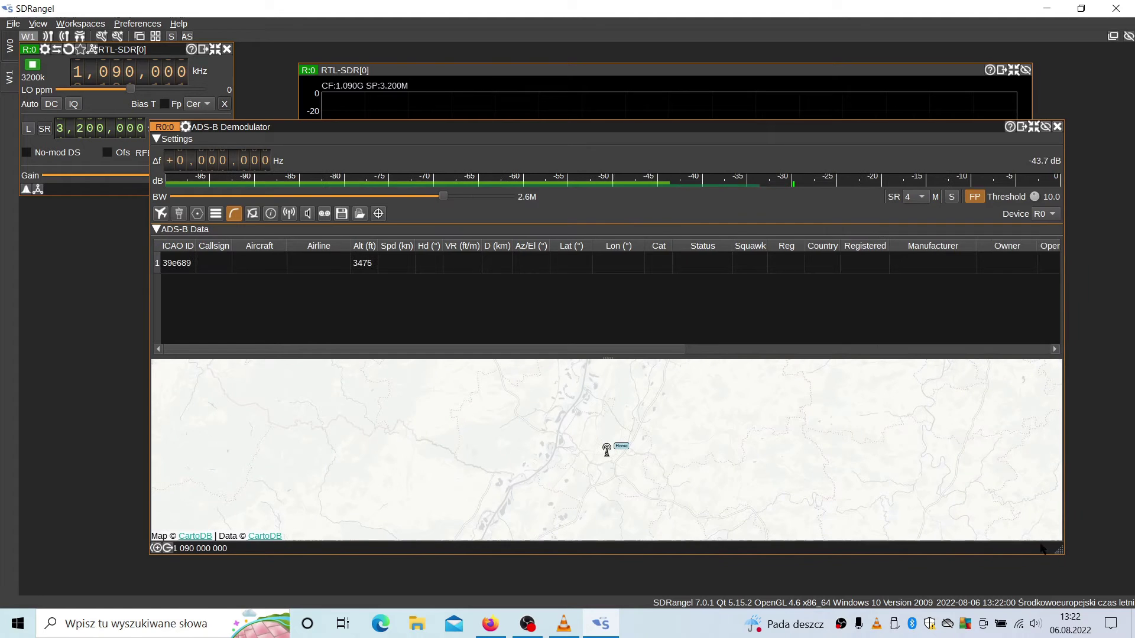
pyautogui.click(248, 269)
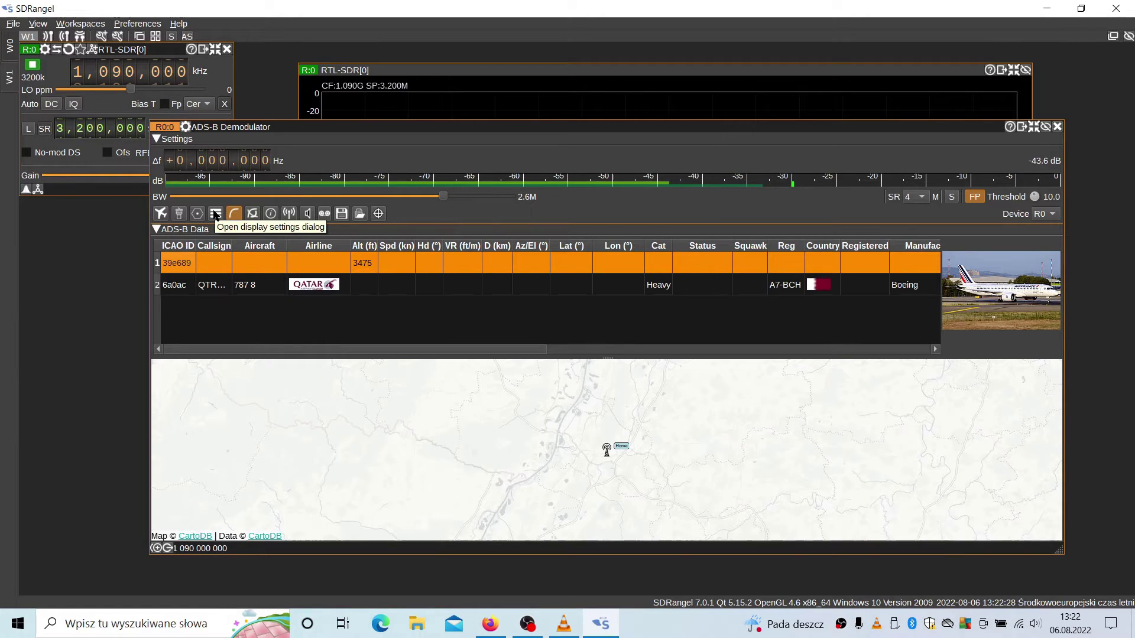
# Select the Qatar aircraft and widen the Callsign column so QTR59H and LOT3NH show in full
pyautogui.click(399, 286)
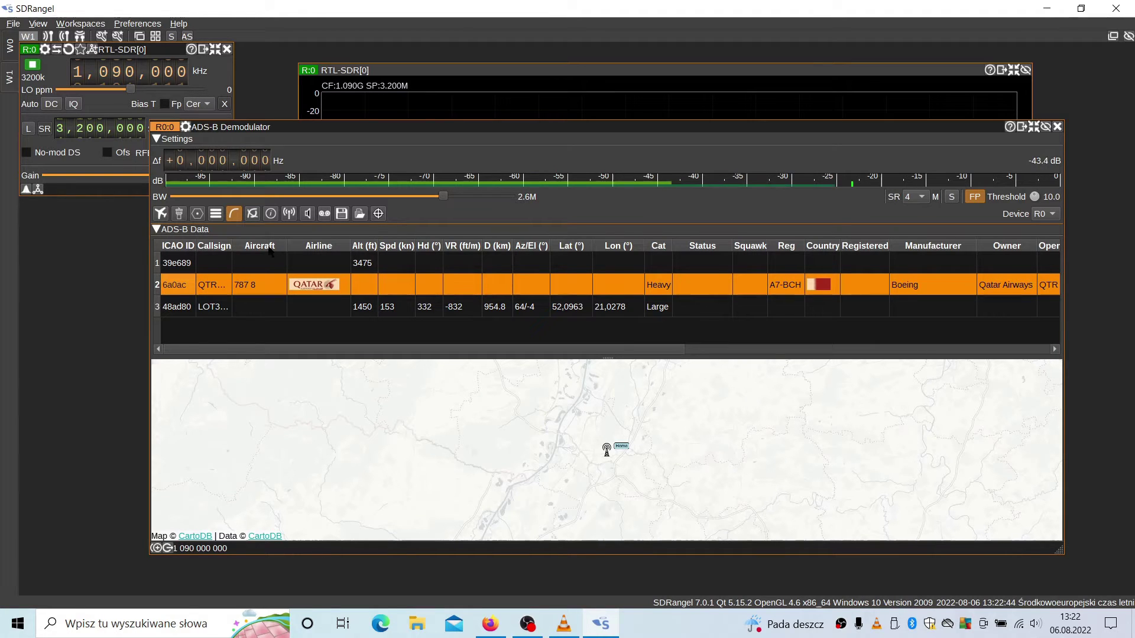
pyautogui.moveTo(235, 248); pyautogui.dragTo(274, 256)
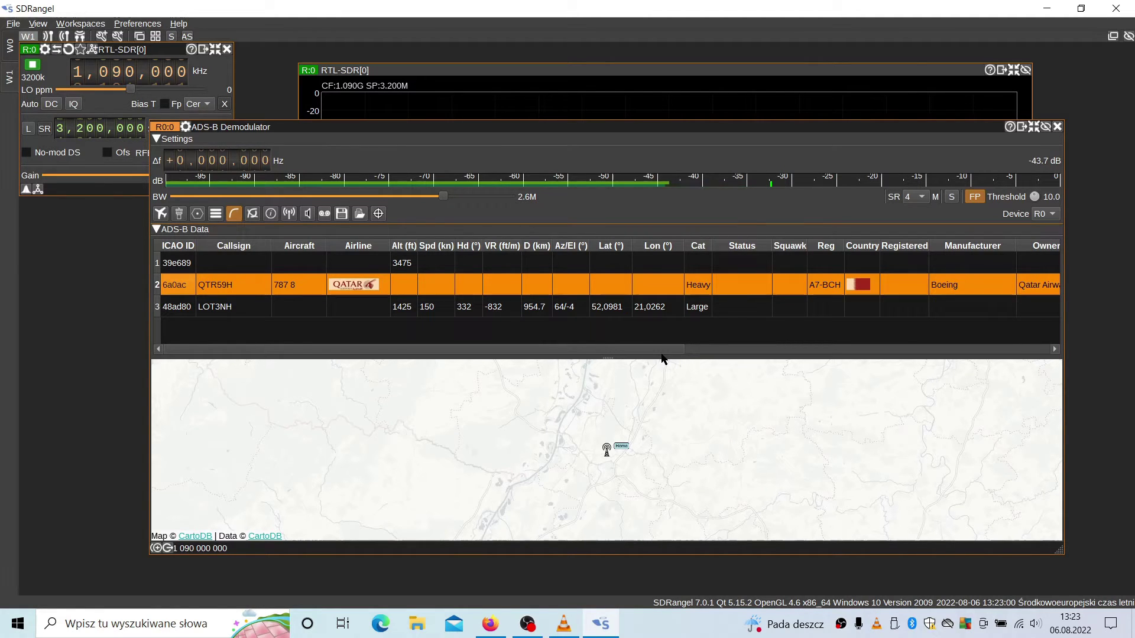
pyautogui.moveTo(682, 352); pyautogui.dragTo(650, 351)
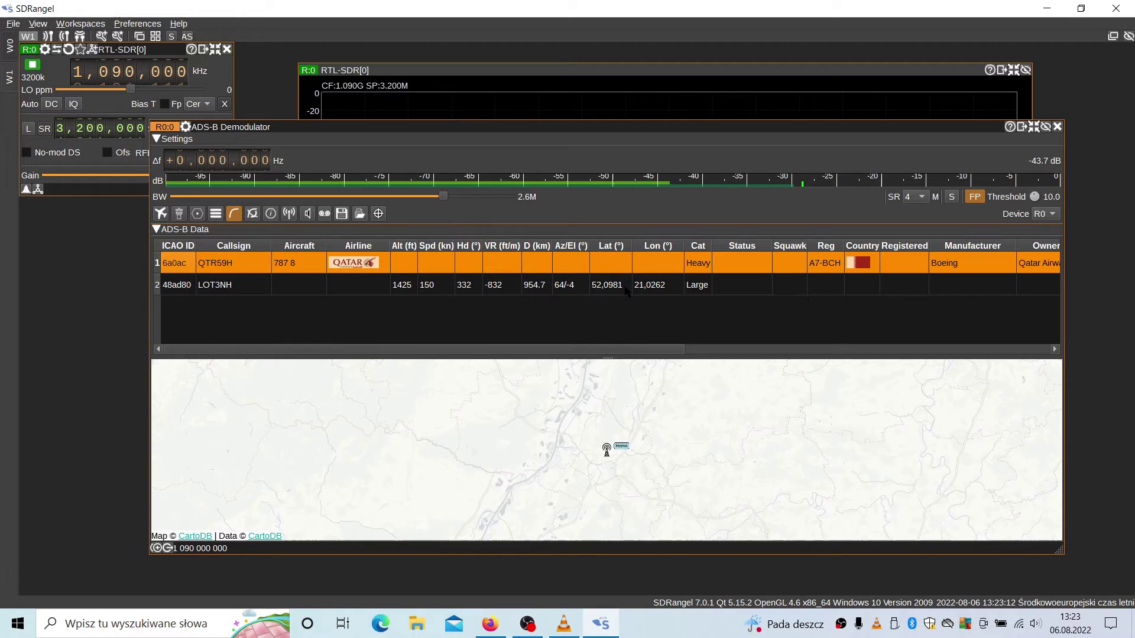
# View the LOT3NH and 39e689 aircraft details, then add an AM Demodulator channel at 128.805 MHz
pyautogui.click(526, 289)
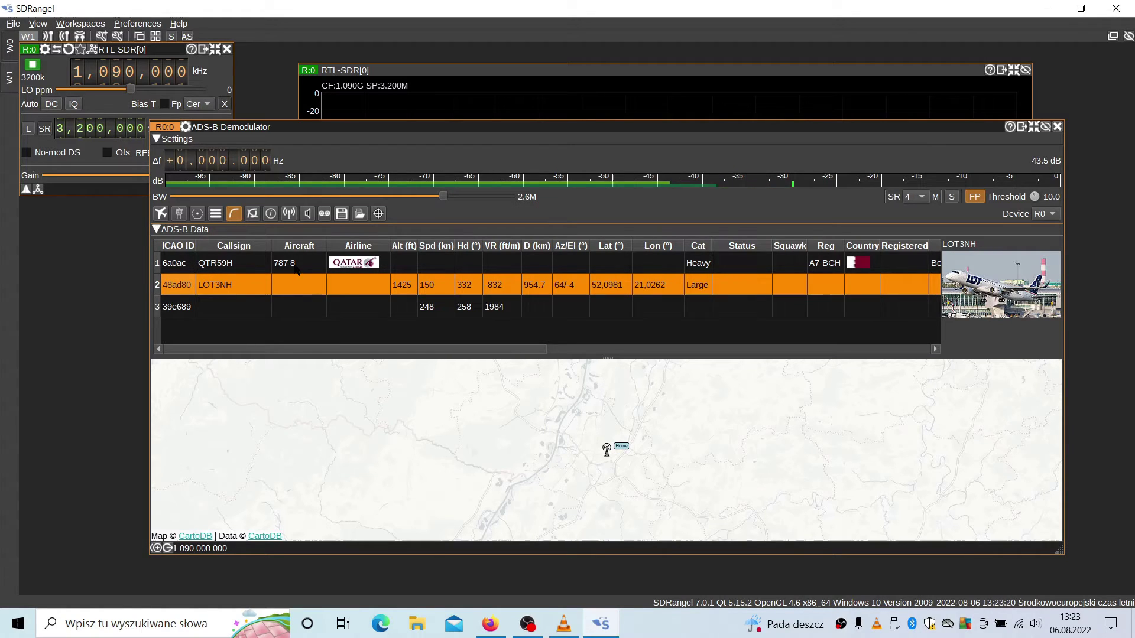
pyautogui.click(286, 313)
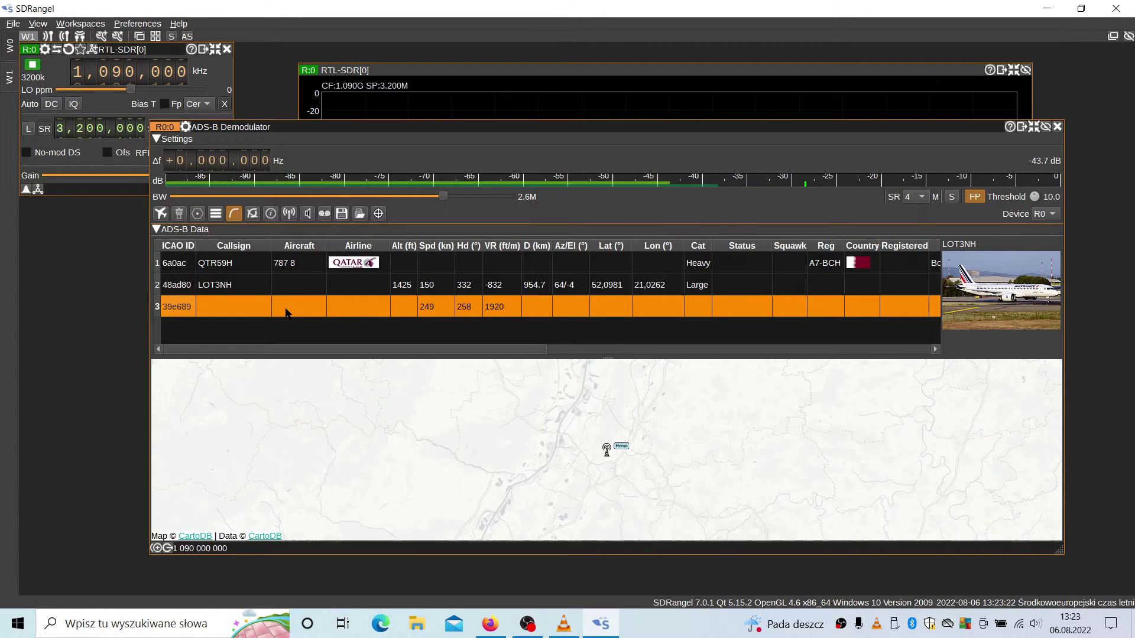
pyautogui.click(334, 285)
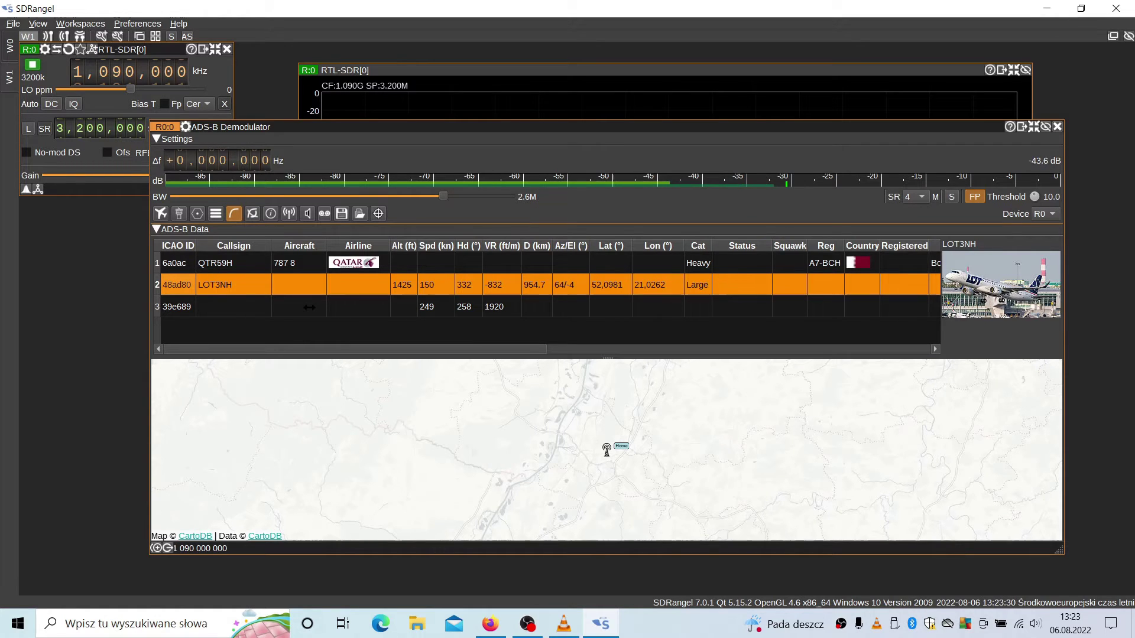
pyautogui.click(281, 308)
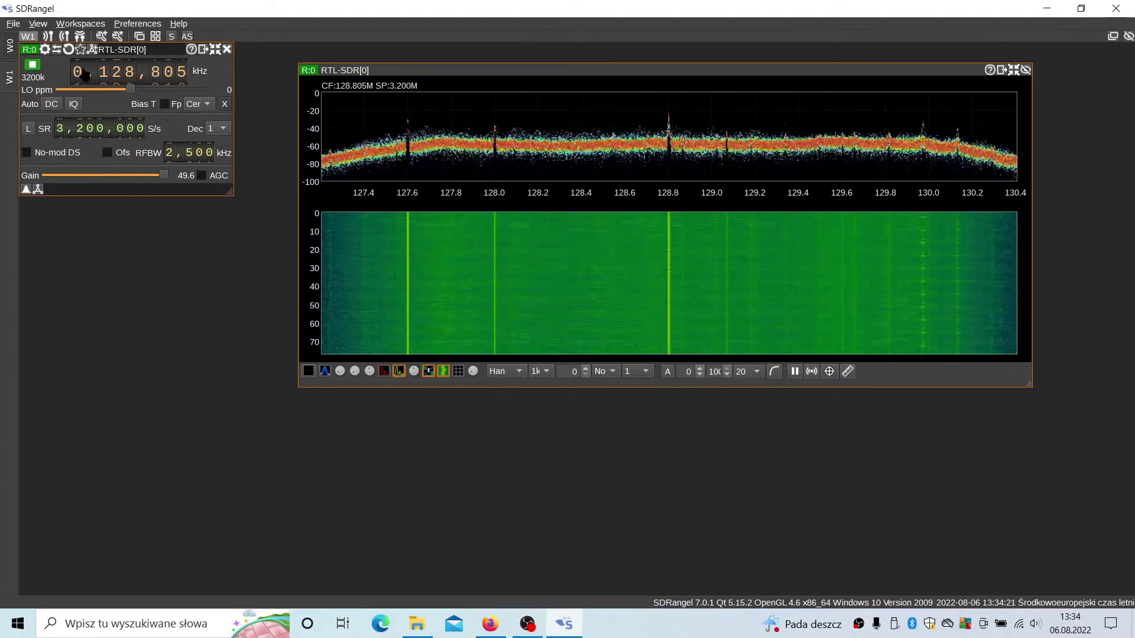
pyautogui.click(93, 50)
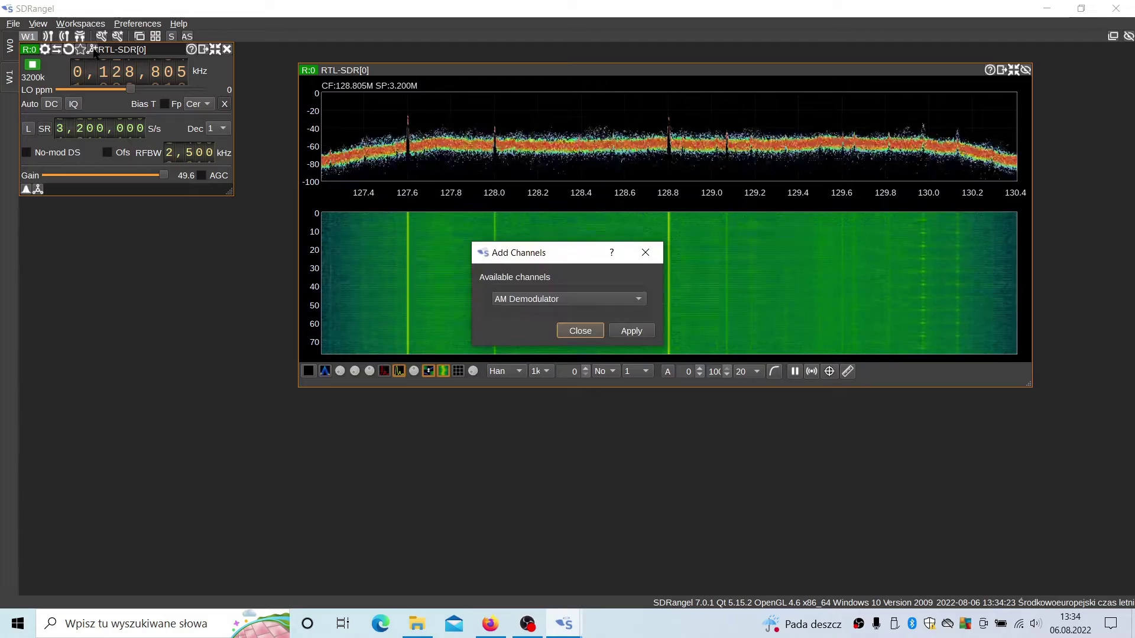
pyautogui.click(630, 330)
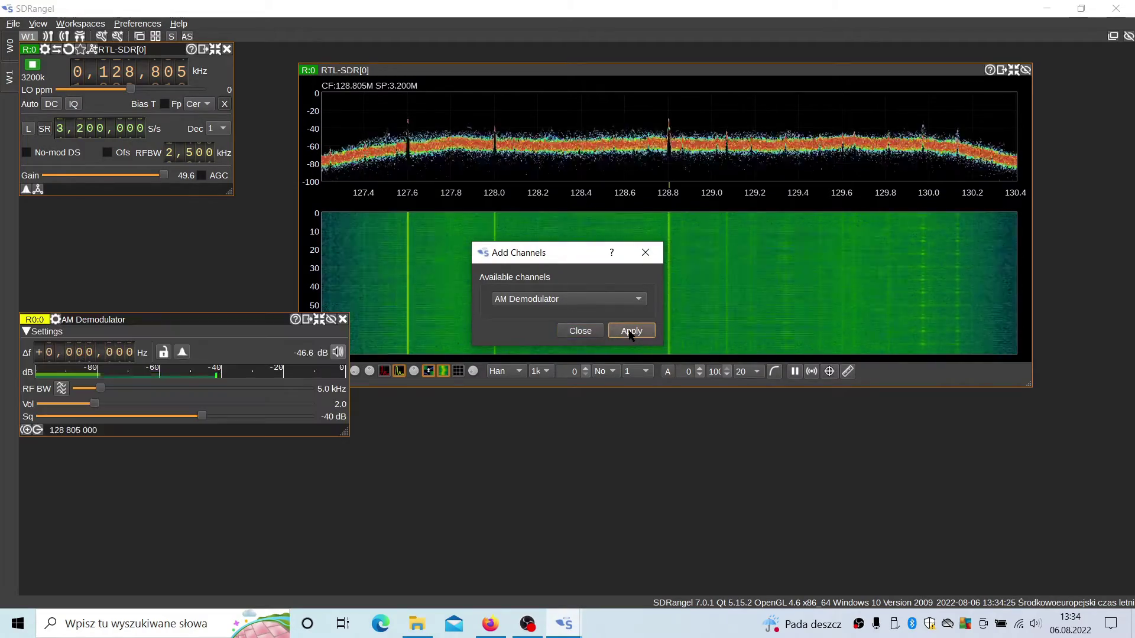
# Close the channel dialog, lower the AM squelch and raise the volume to 3.1
pyautogui.click(585, 333)
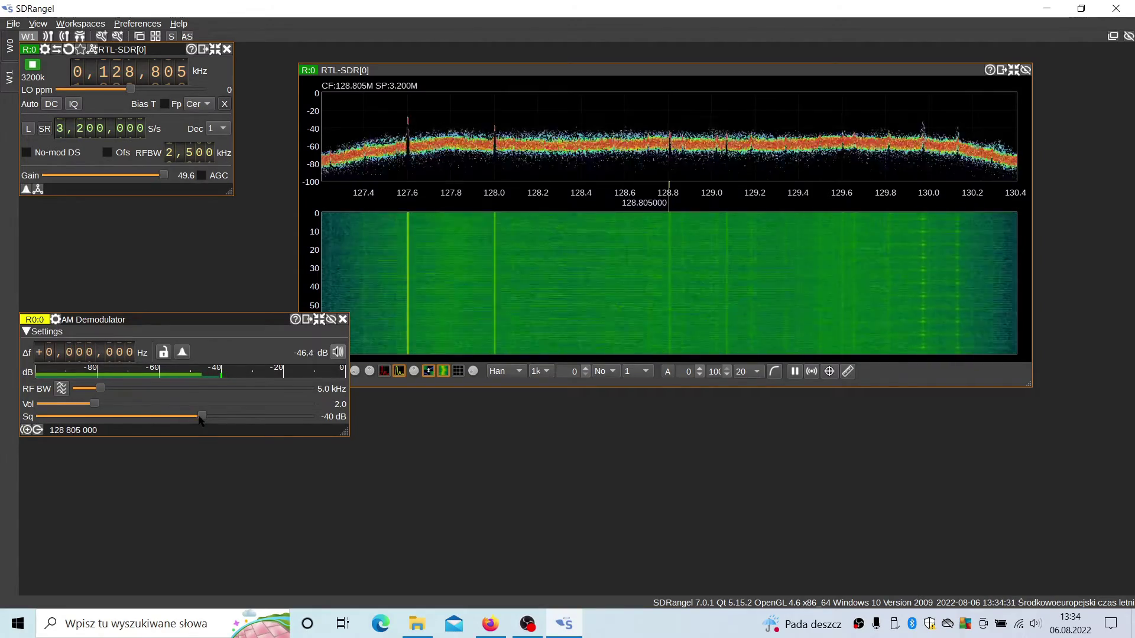
pyautogui.moveTo(198, 420); pyautogui.dragTo(106, 420)
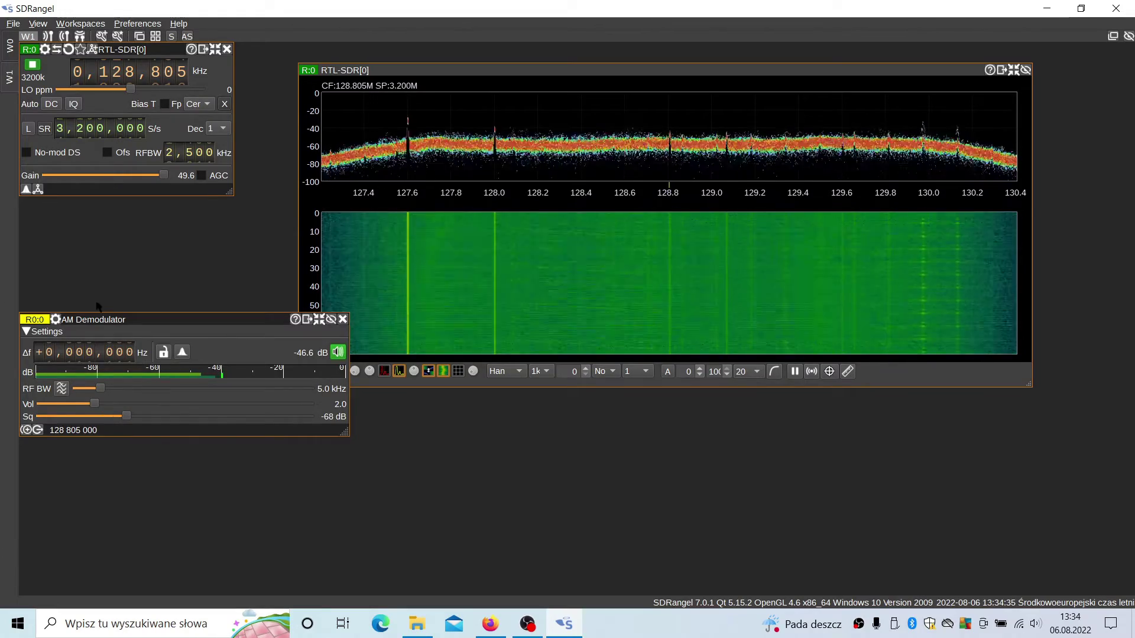
pyautogui.moveTo(99, 405); pyautogui.dragTo(125, 407)
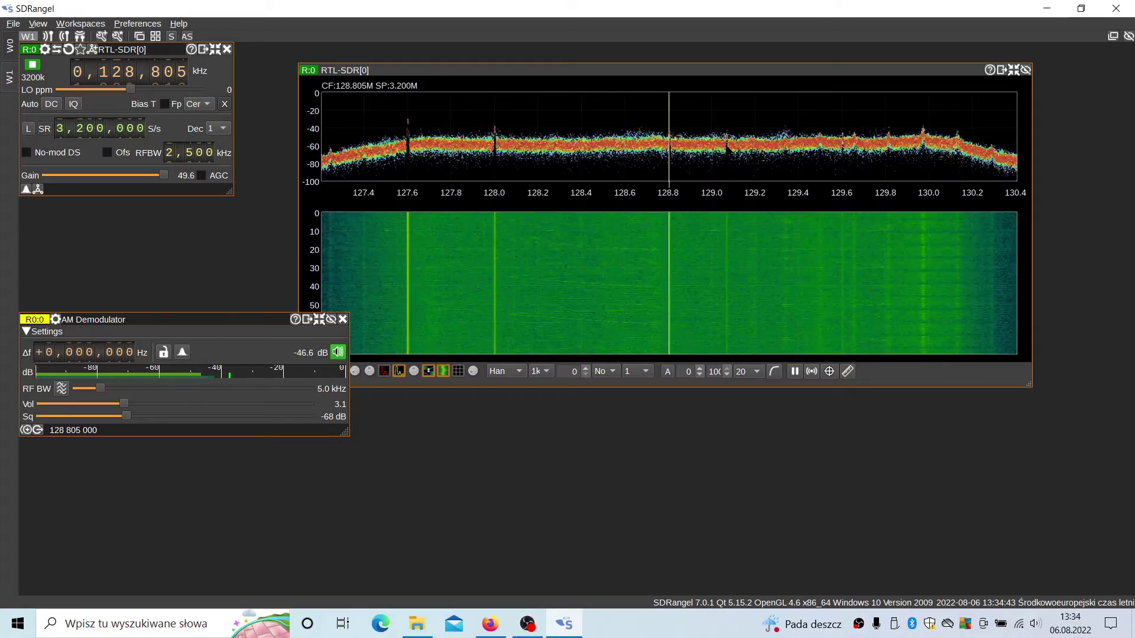
# Try the AM channel on signals near 129.07, 129.34 and 128.8 MHz
pyautogui.click(726, 141)
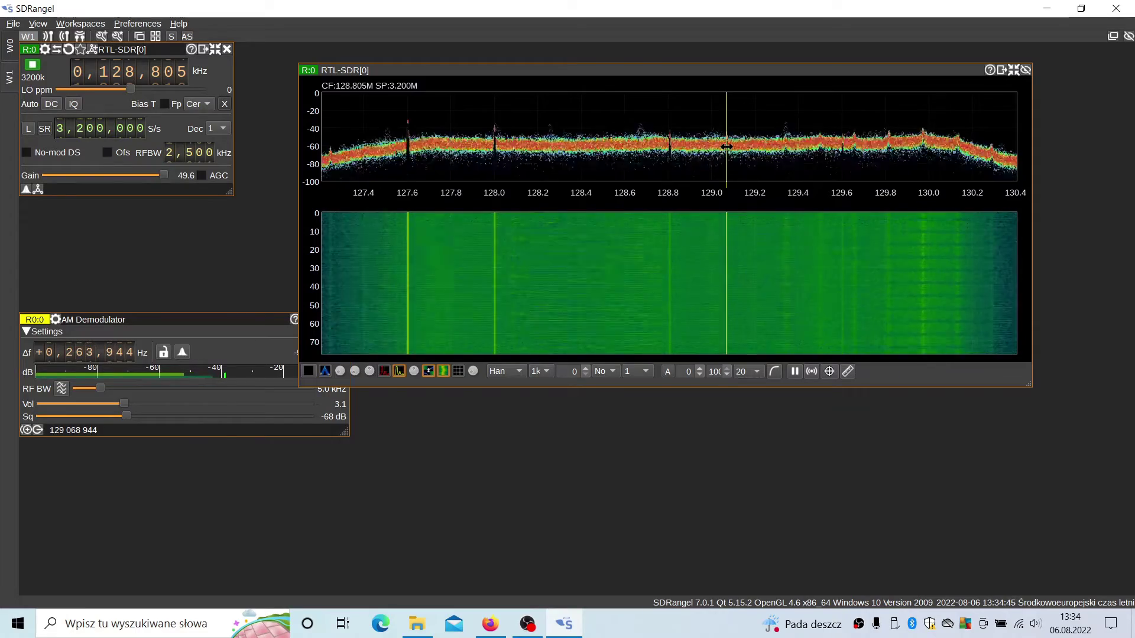
pyautogui.click(785, 142)
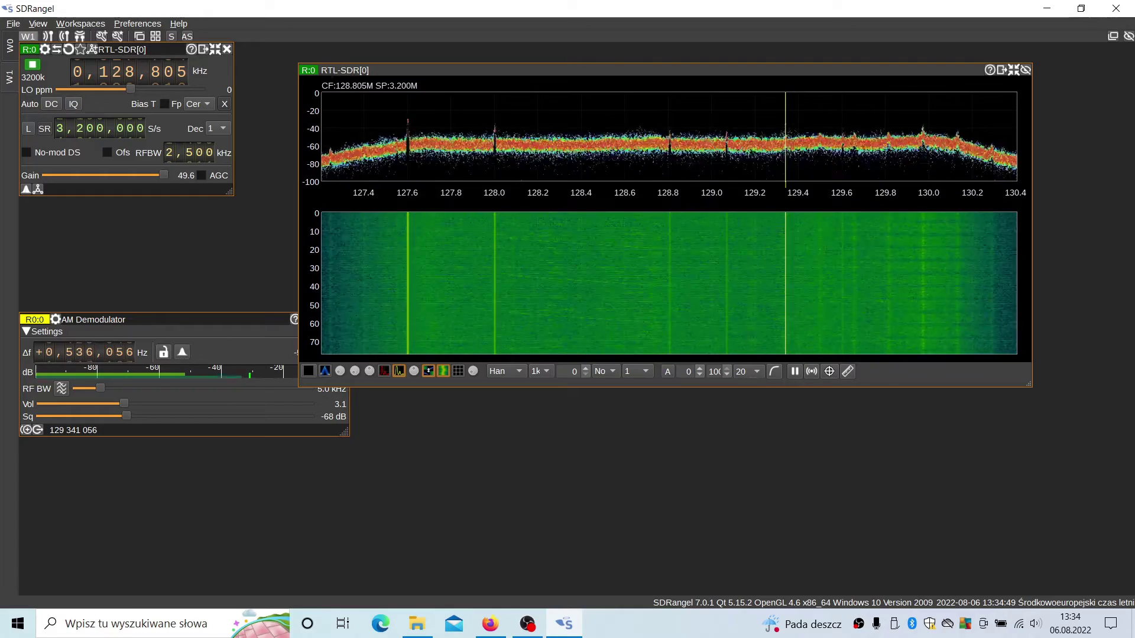
pyautogui.click(667, 141)
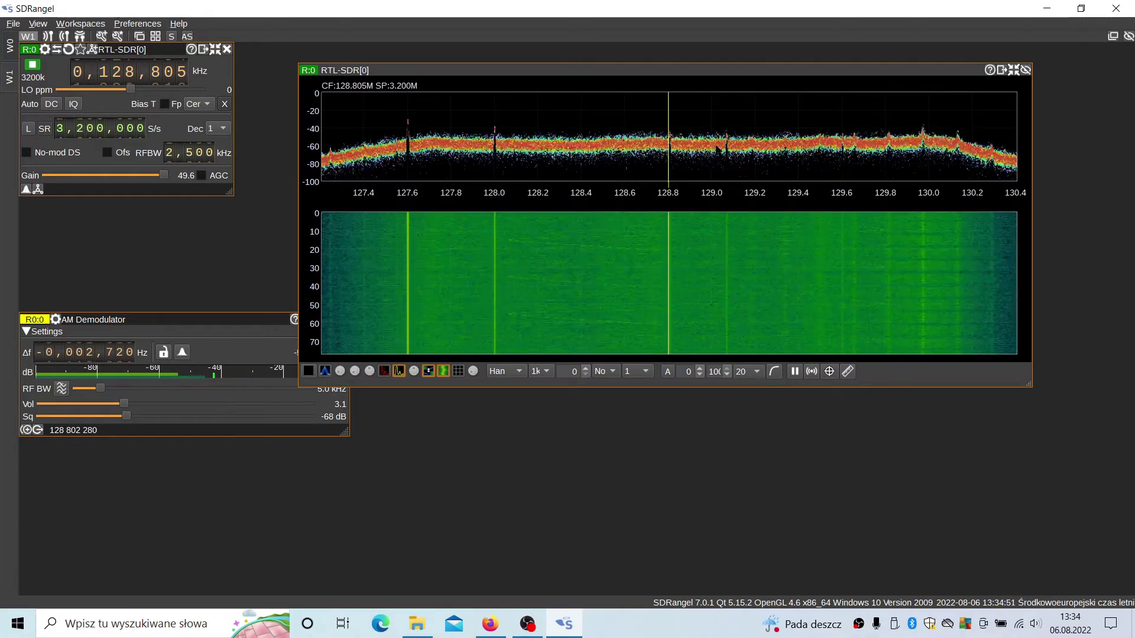
# Tune the AM channel to about 128.76 MHz with the squelch at -48 dB
pyautogui.click(125, 416)
pyautogui.moveTo(125, 416); pyautogui.dragTo(227, 420)
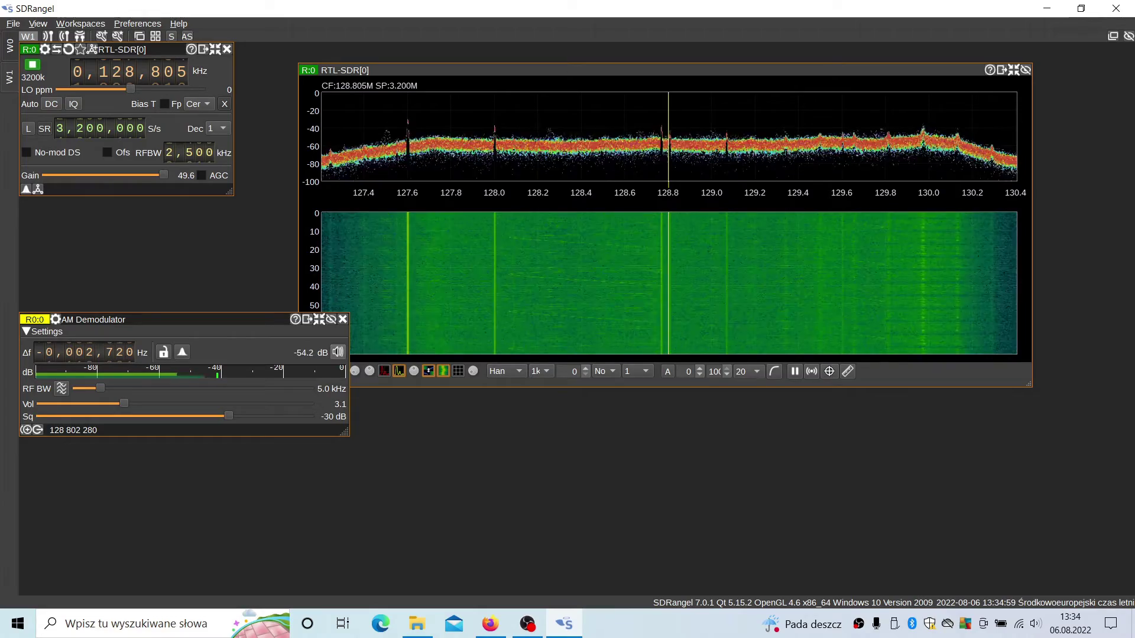
pyautogui.click(660, 265)
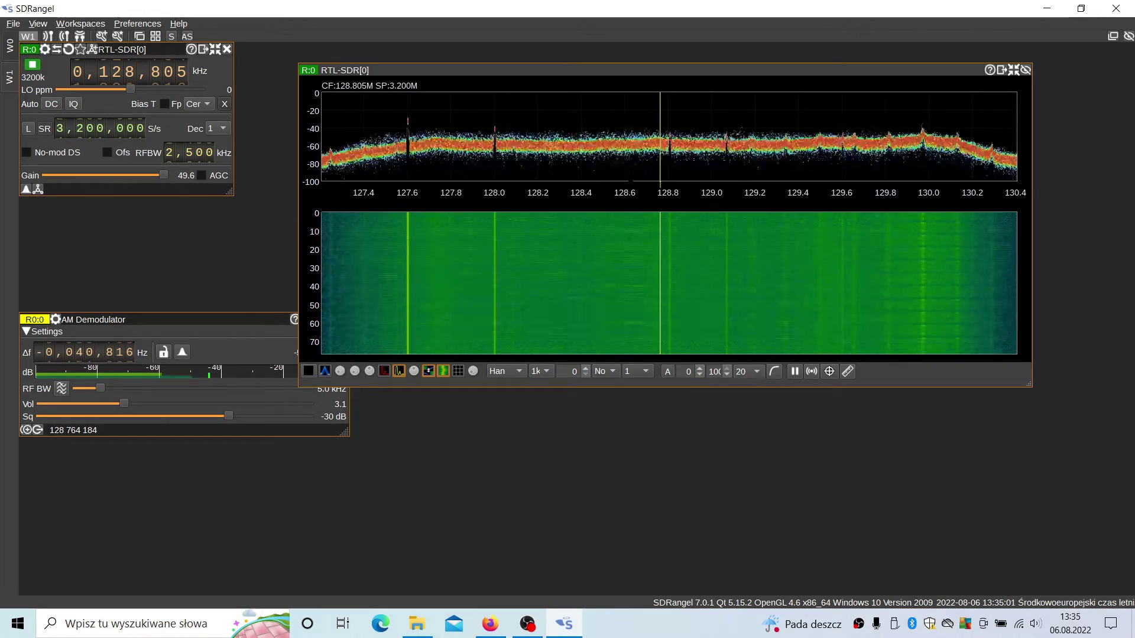
pyautogui.moveTo(228, 416); pyautogui.dragTo(181, 425)
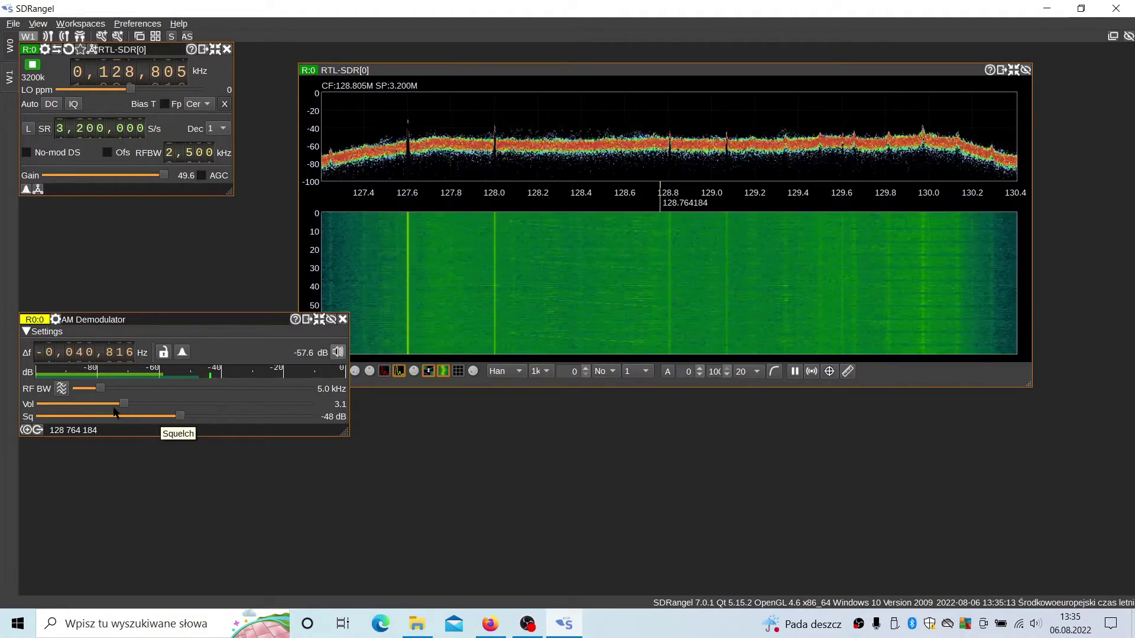
# Raise volume to 4.6, shift the AM channel to 128.8 MHz, then close the AM Demodulator channel
pyautogui.moveTo(122, 404); pyautogui.dragTo(164, 405)
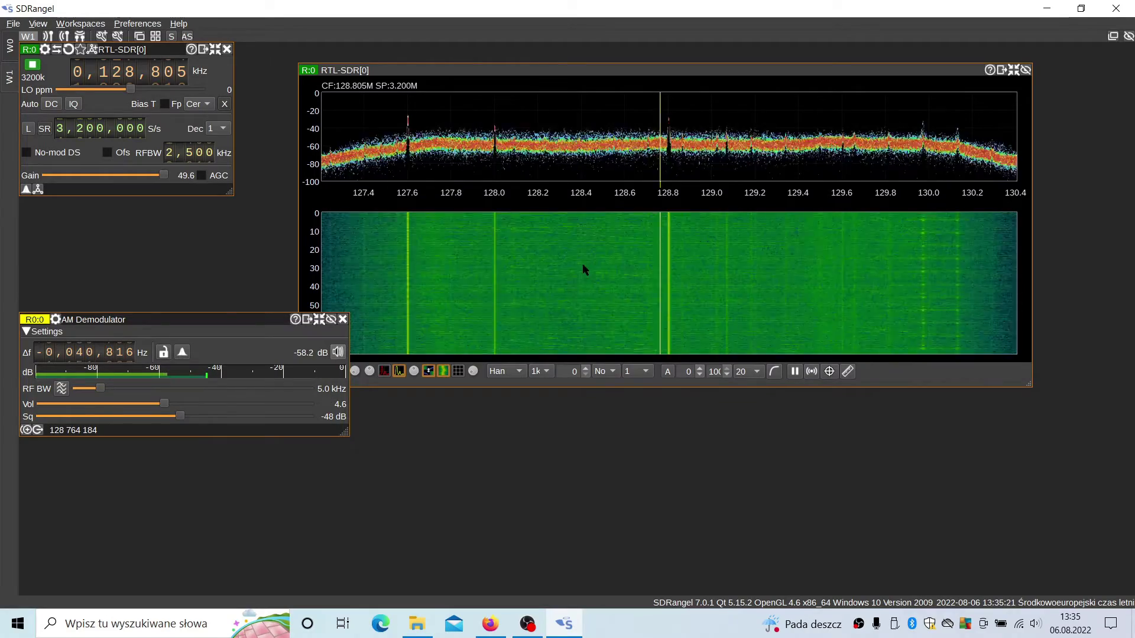
pyautogui.moveTo(660, 284); pyautogui.dragTo(668, 283)
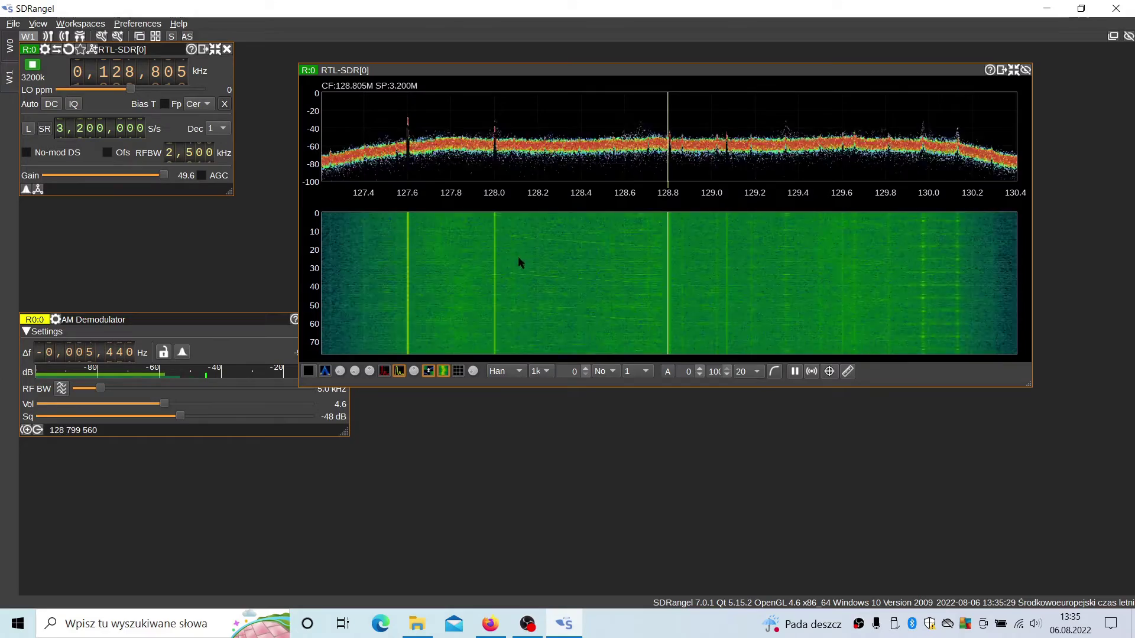
pyautogui.click(349, 365)
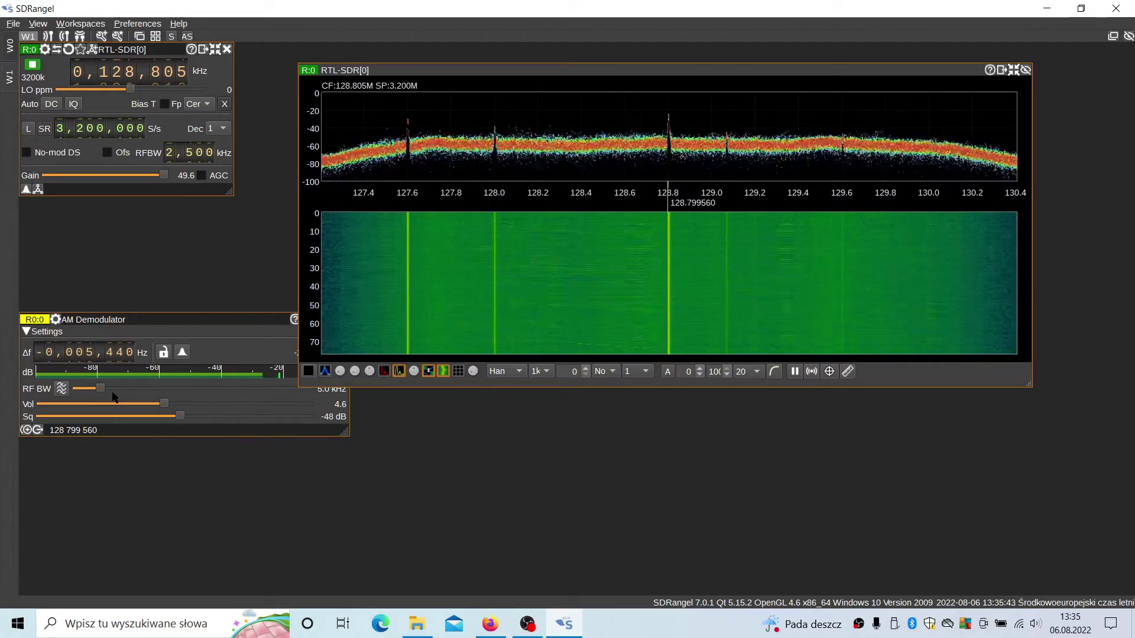
pyautogui.moveTo(249, 327); pyautogui.dragTo(371, 420)
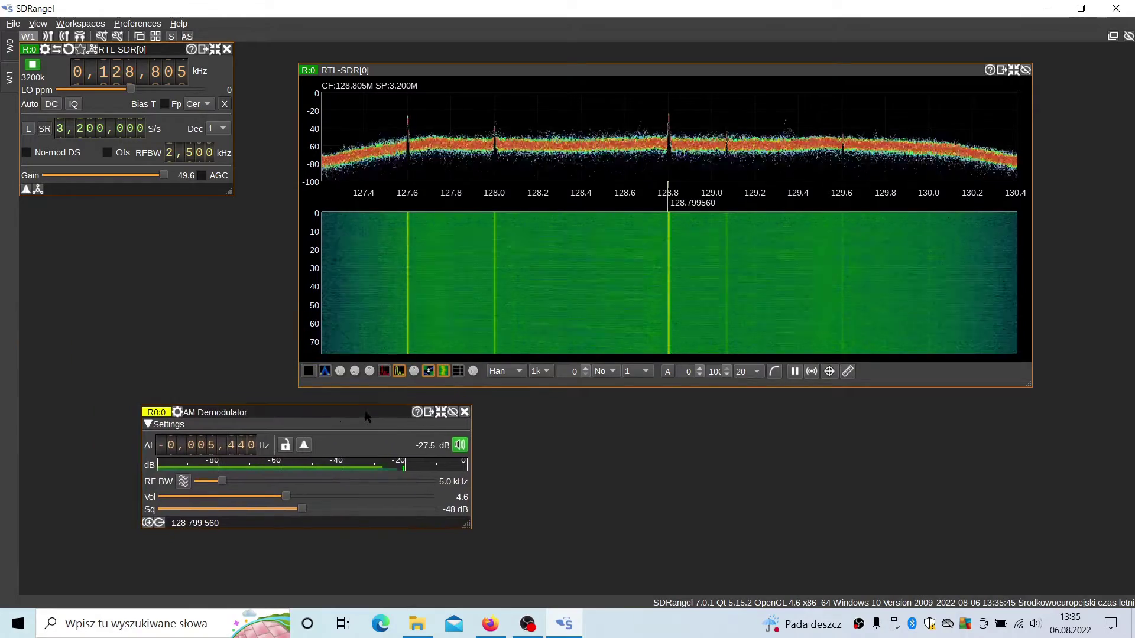
pyautogui.click(465, 413)
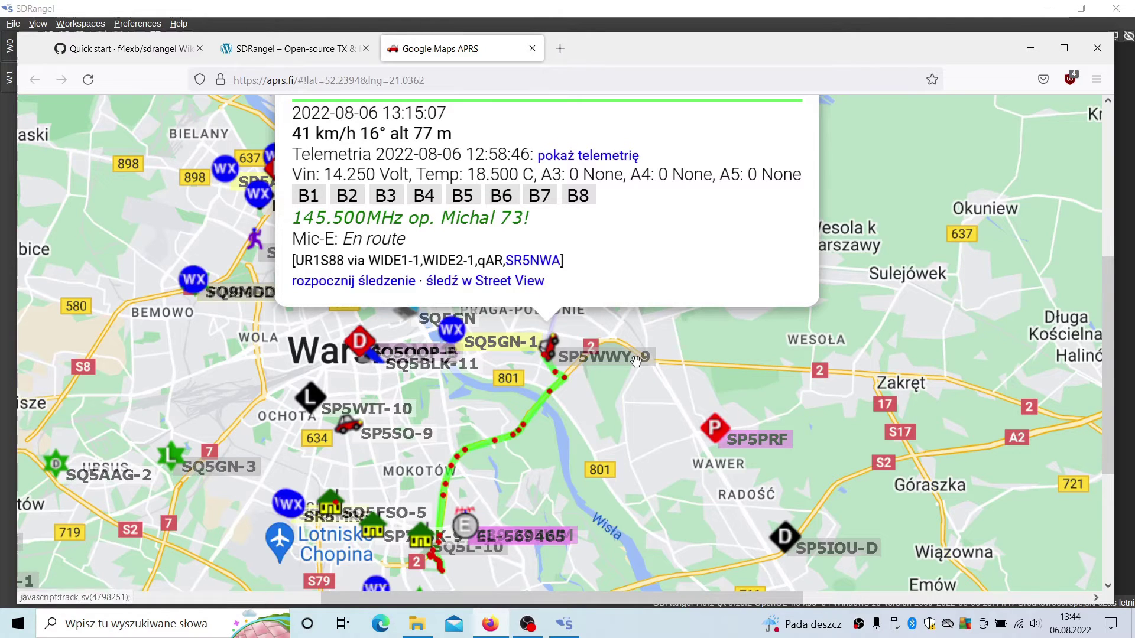
# Inspect a Warsaw station's aprs.fi popup showing 41 km/h, 77 m altitude and 14.250 V telemetry
pyautogui.moveTo(554, 358)
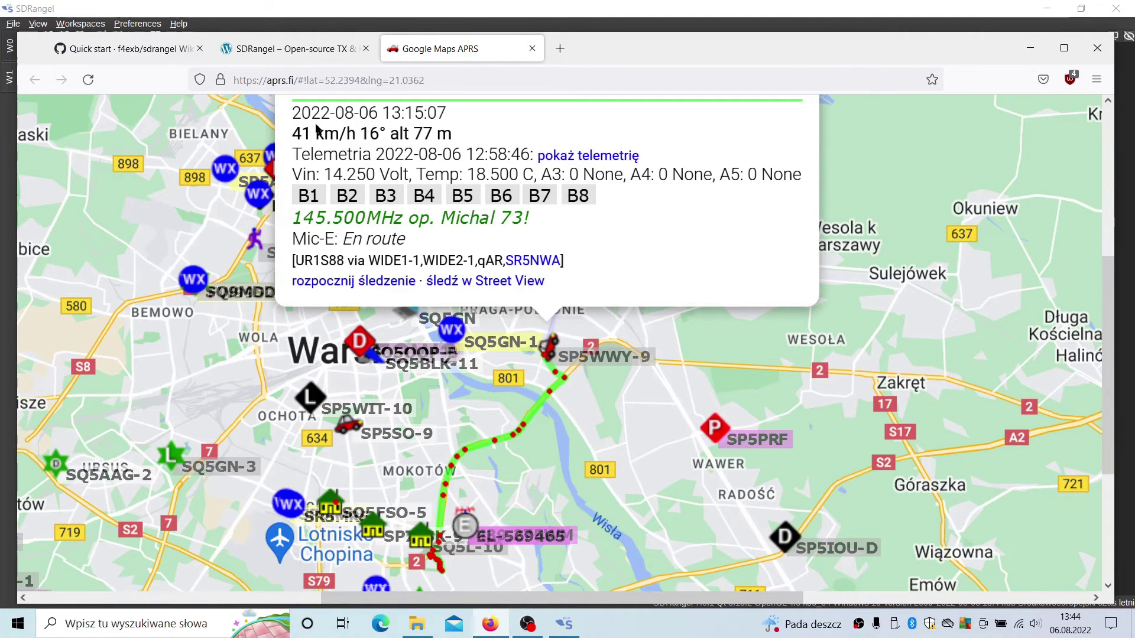
# Return to SDRangel and check the Packet Demodulator channel type, closing Add Channels without adding anything
pyautogui.click(346, 24)
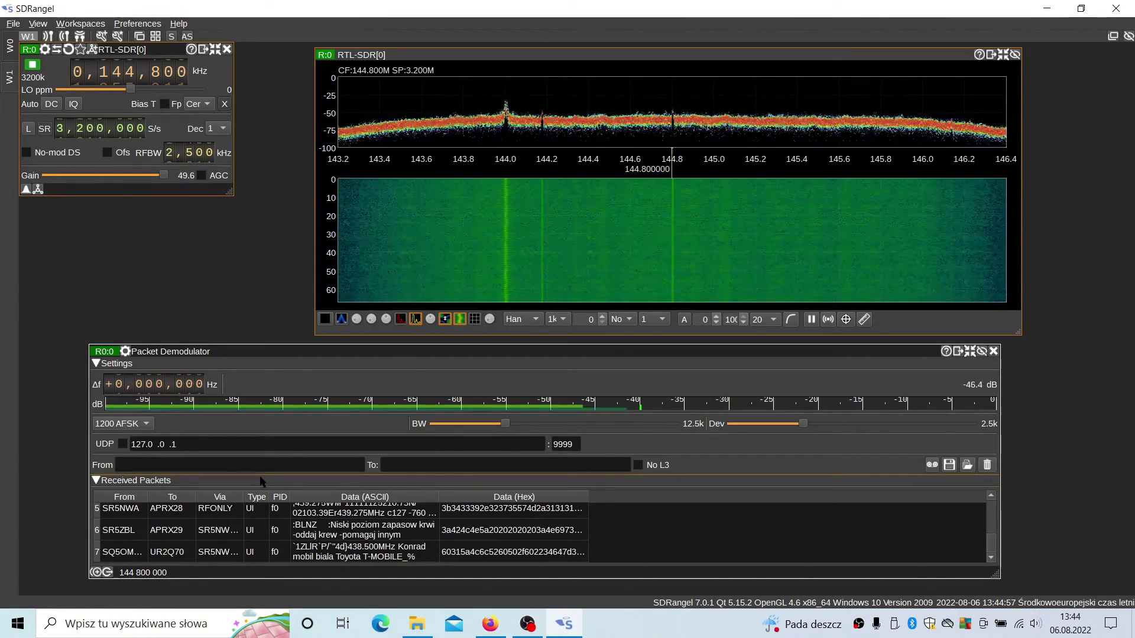
pyautogui.click(94, 50)
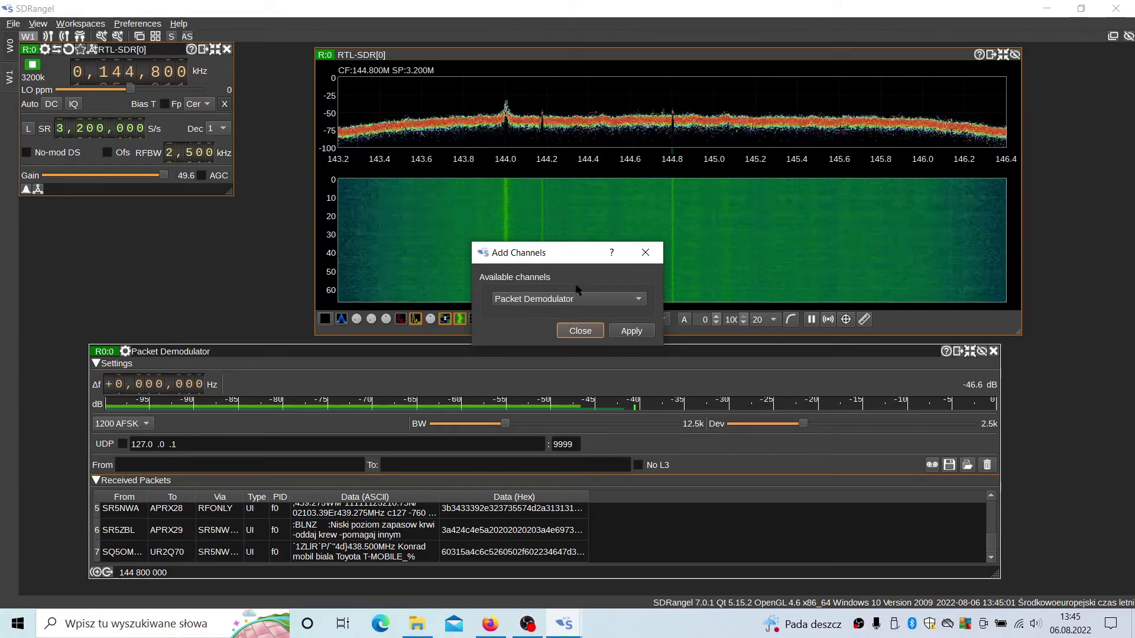
pyautogui.click(610, 301)
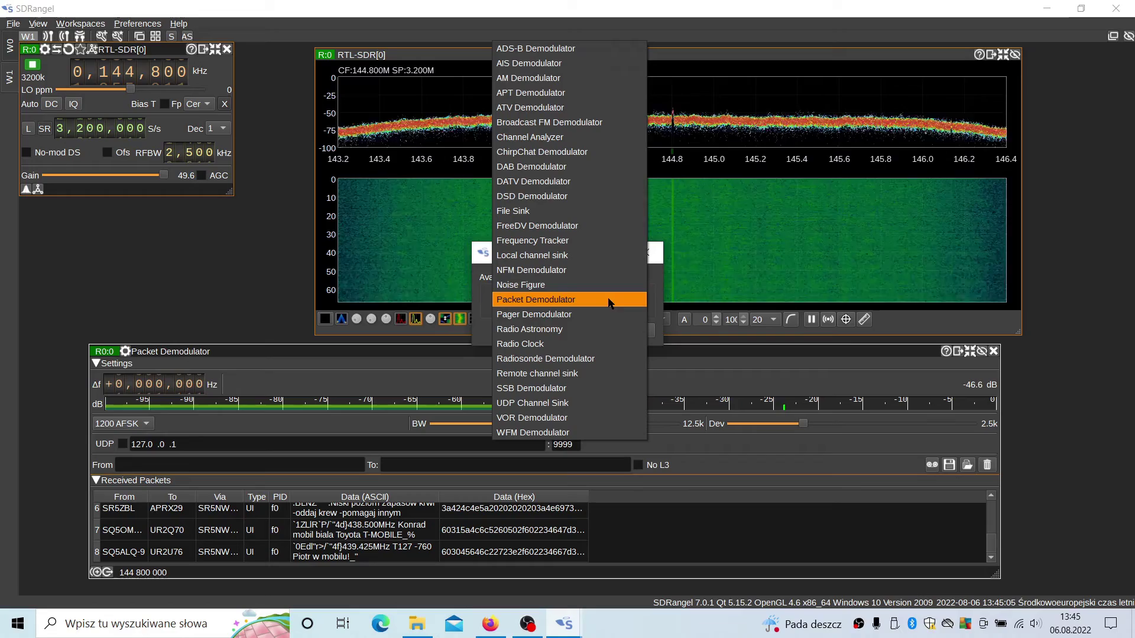
pyautogui.click(478, 325)
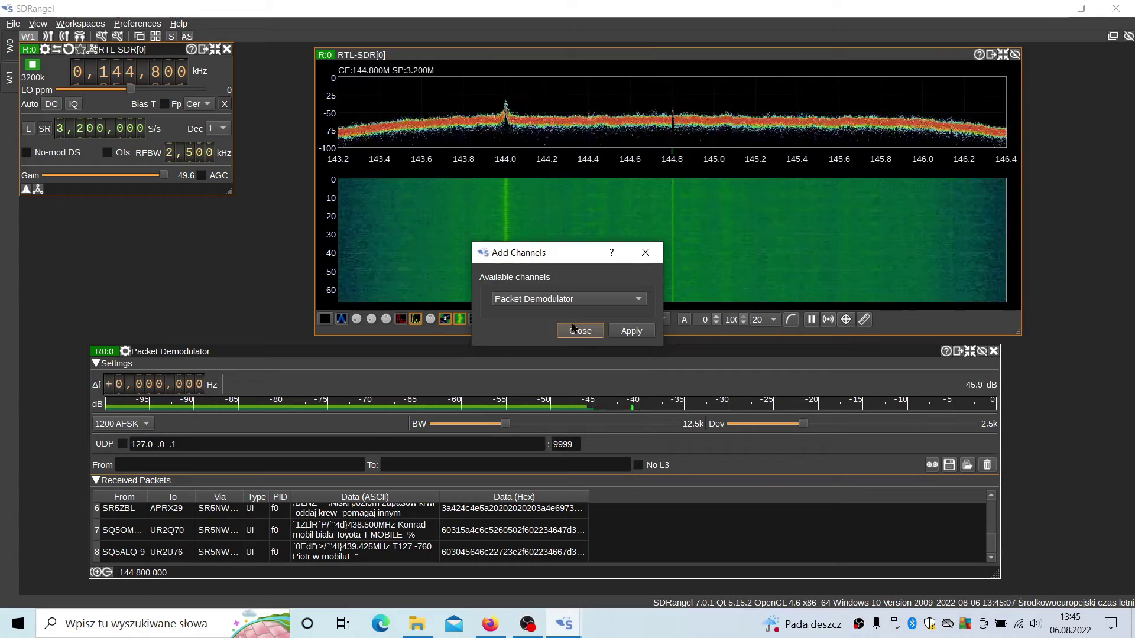
pyautogui.click(579, 331)
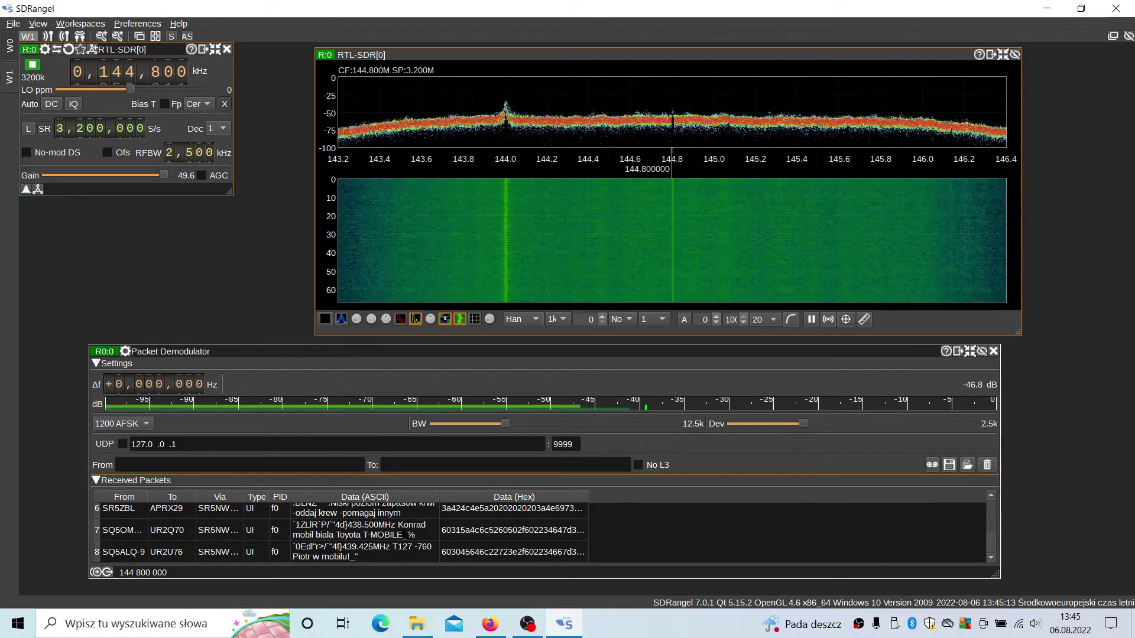
# Sort Received Packets by From and widen the From, PID, Data (ASCII) and Via columns
pyautogui.click(405, 533)
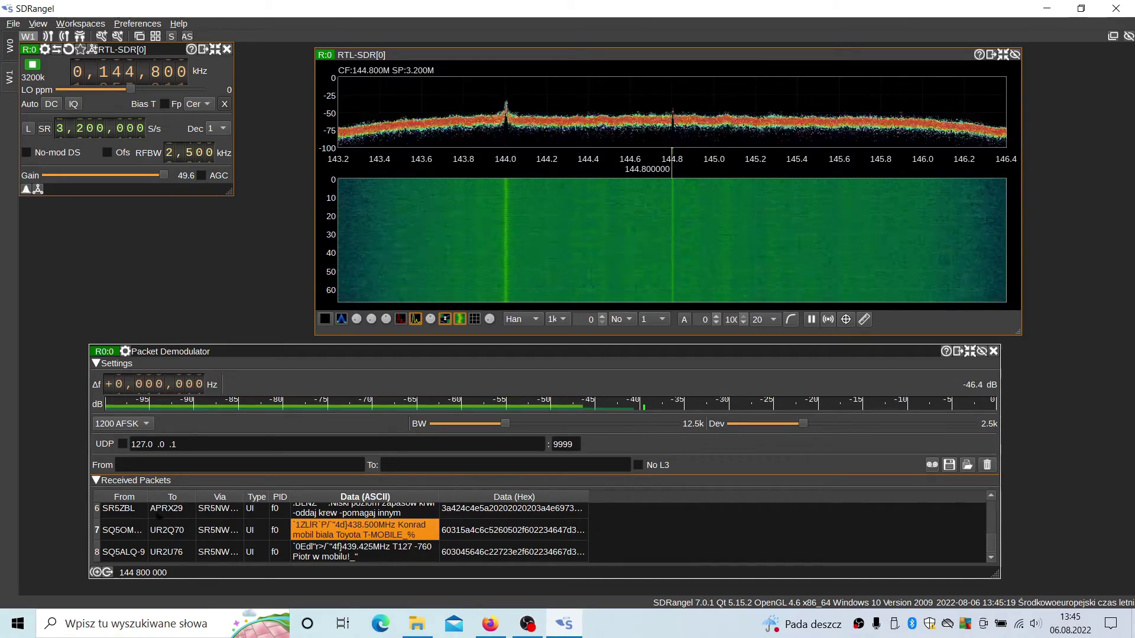
pyautogui.click(145, 497)
pyautogui.moveTo(146, 498); pyautogui.dragTo(186, 506)
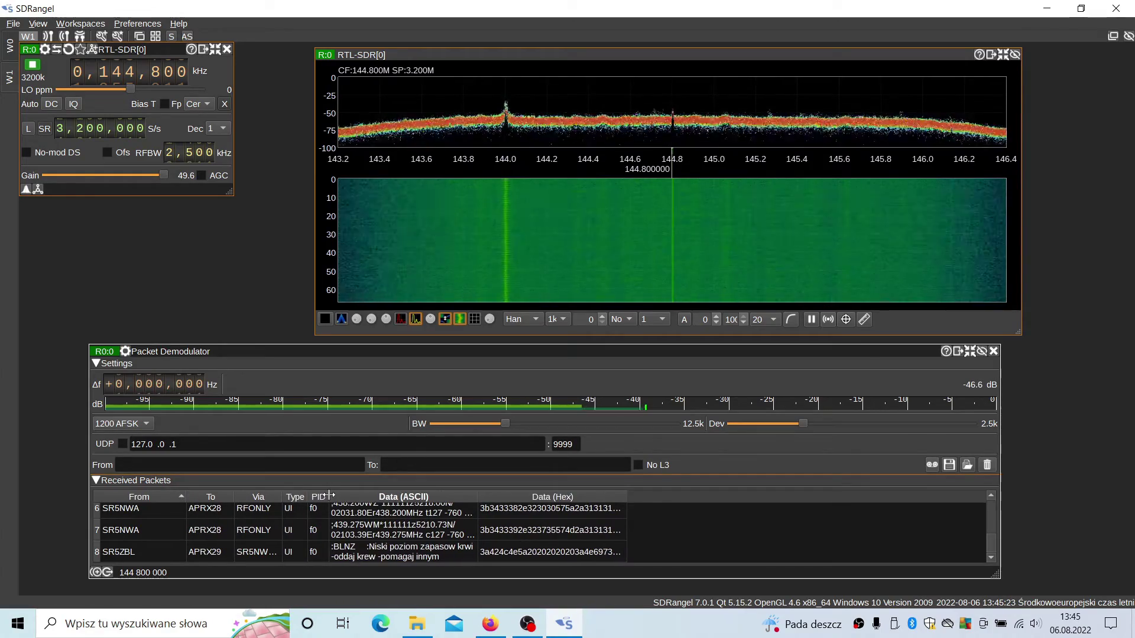
pyautogui.moveTo(329, 496); pyautogui.dragTo(374, 497)
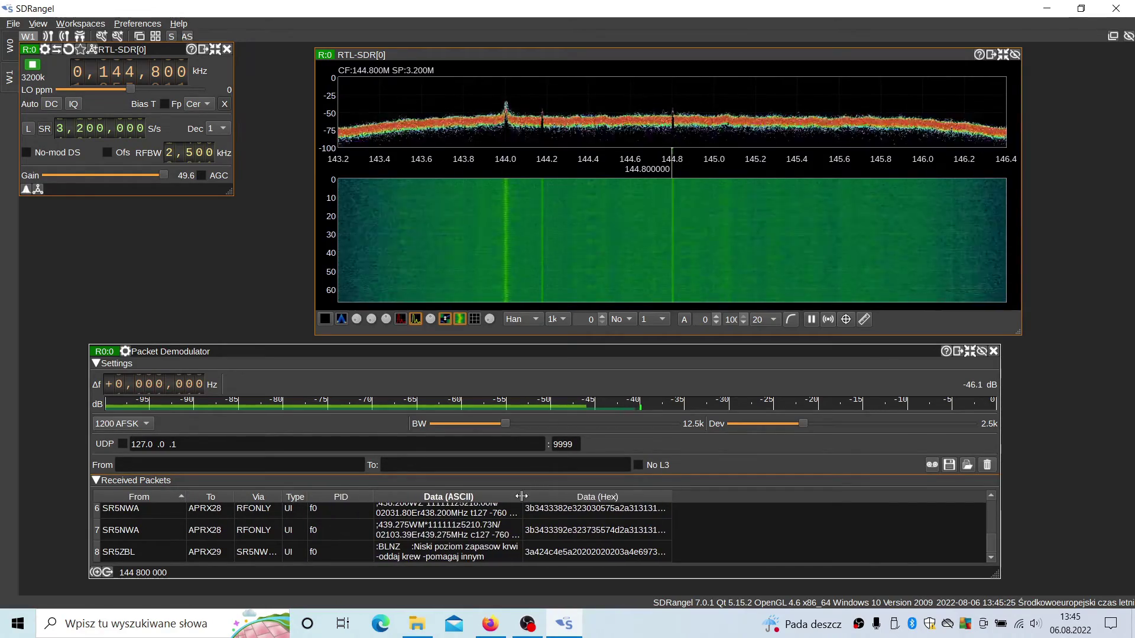
pyautogui.moveTo(521, 497); pyautogui.dragTo(763, 526)
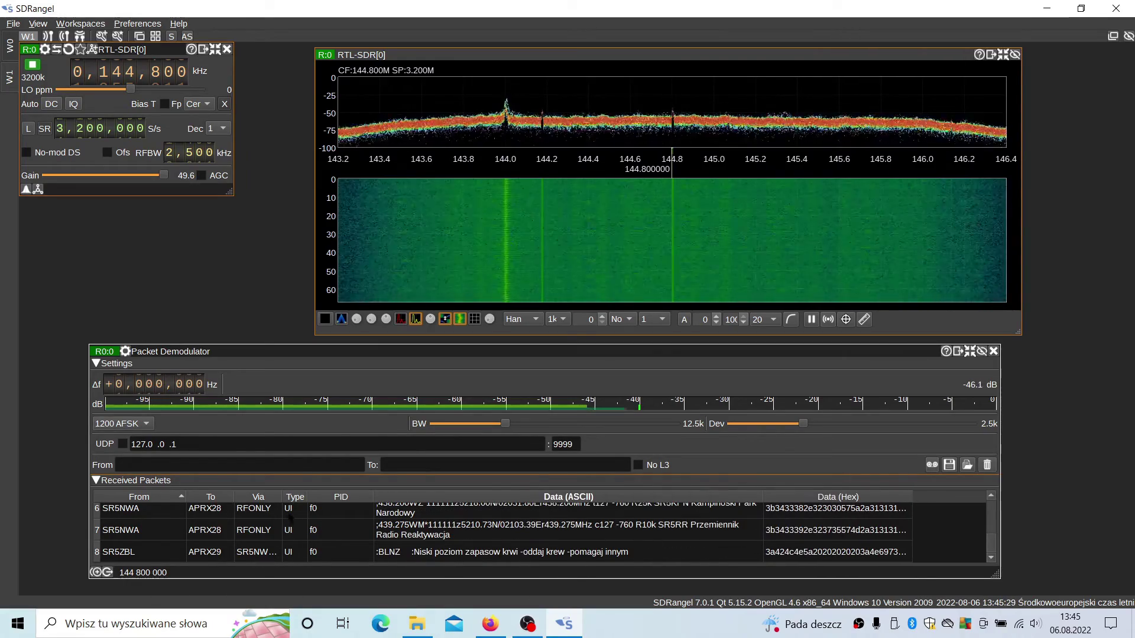
pyautogui.moveTo(281, 498); pyautogui.dragTo(344, 499)
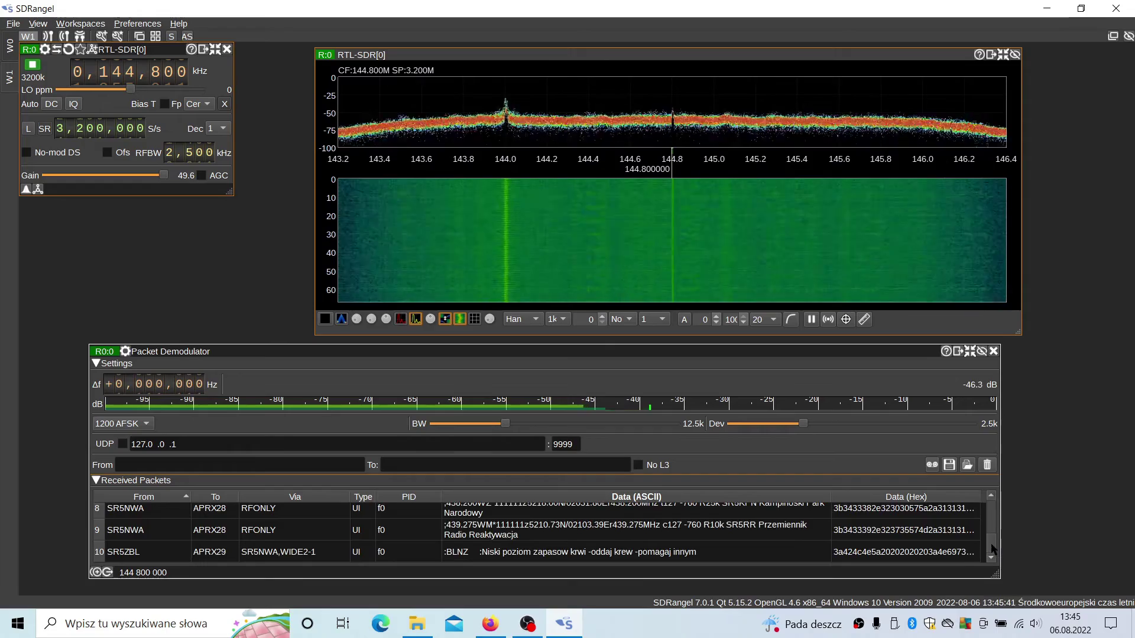
pyautogui.moveTo(987, 549)
pyautogui.mouseDown()
pyautogui.moveTo(990, 519)
pyautogui.moveTo(990, 554)
pyautogui.mouseUp()
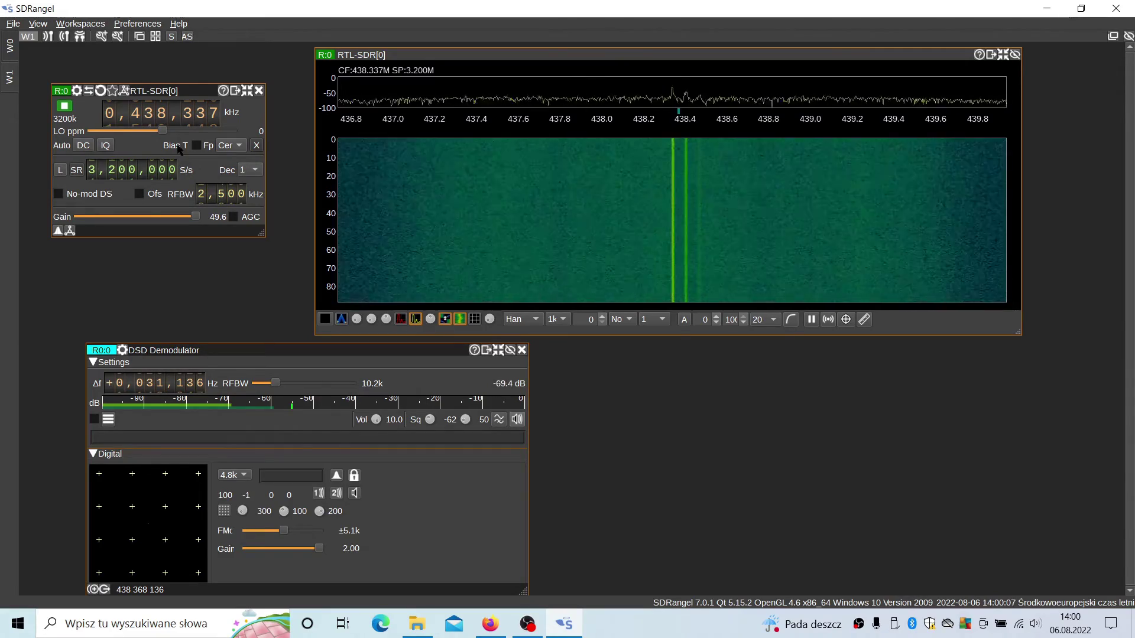
pyautogui.click(123, 90)
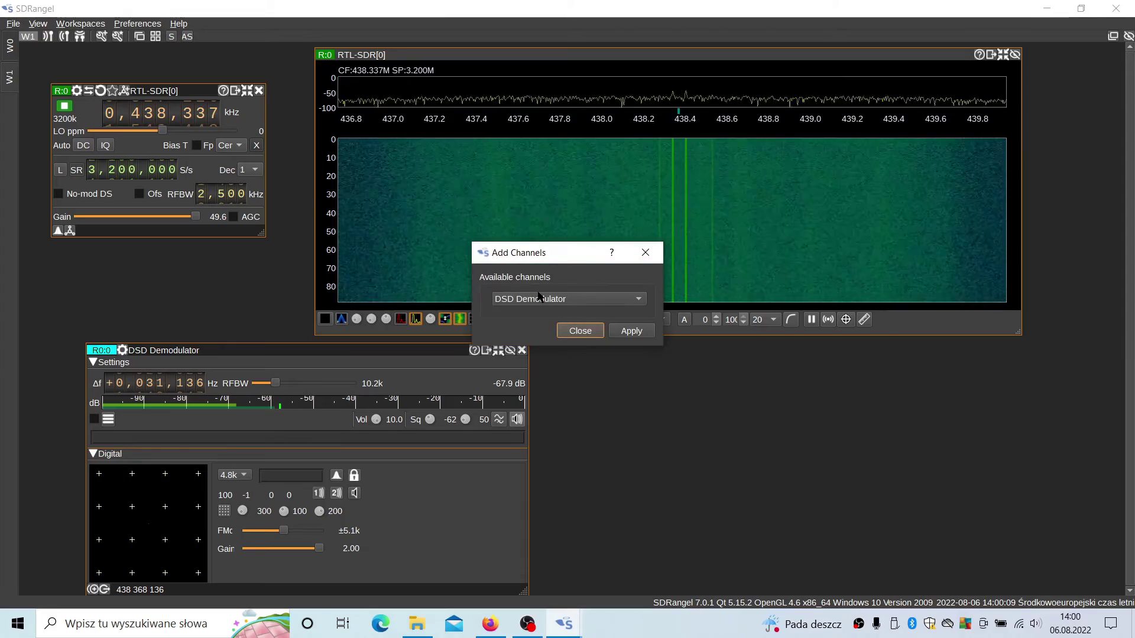
pyautogui.click(579, 331)
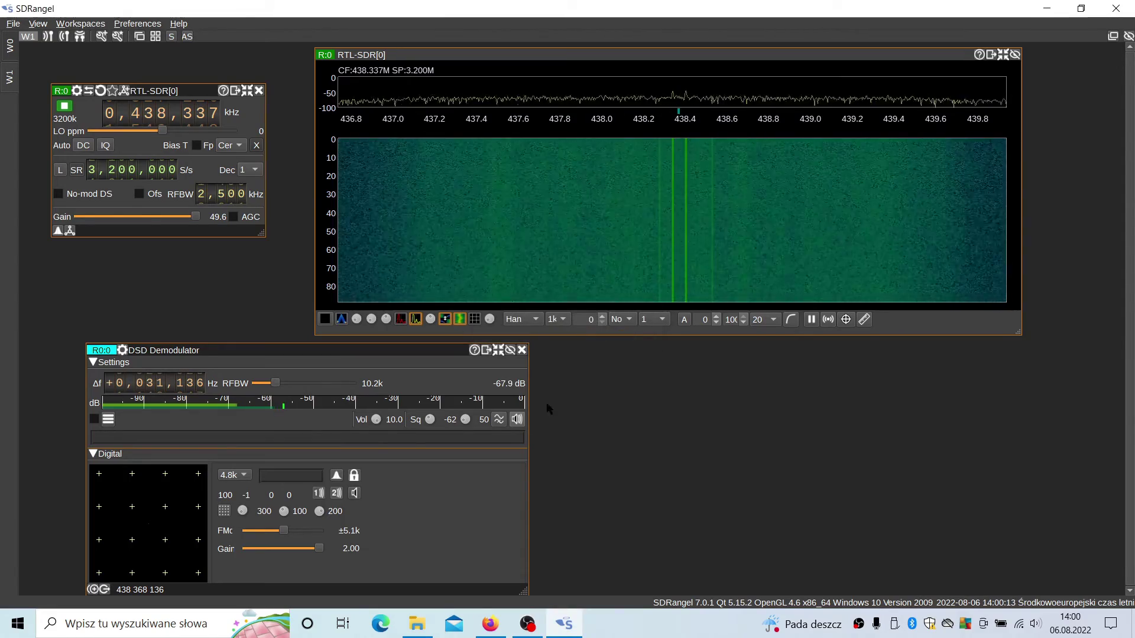
pyautogui.click(494, 631)
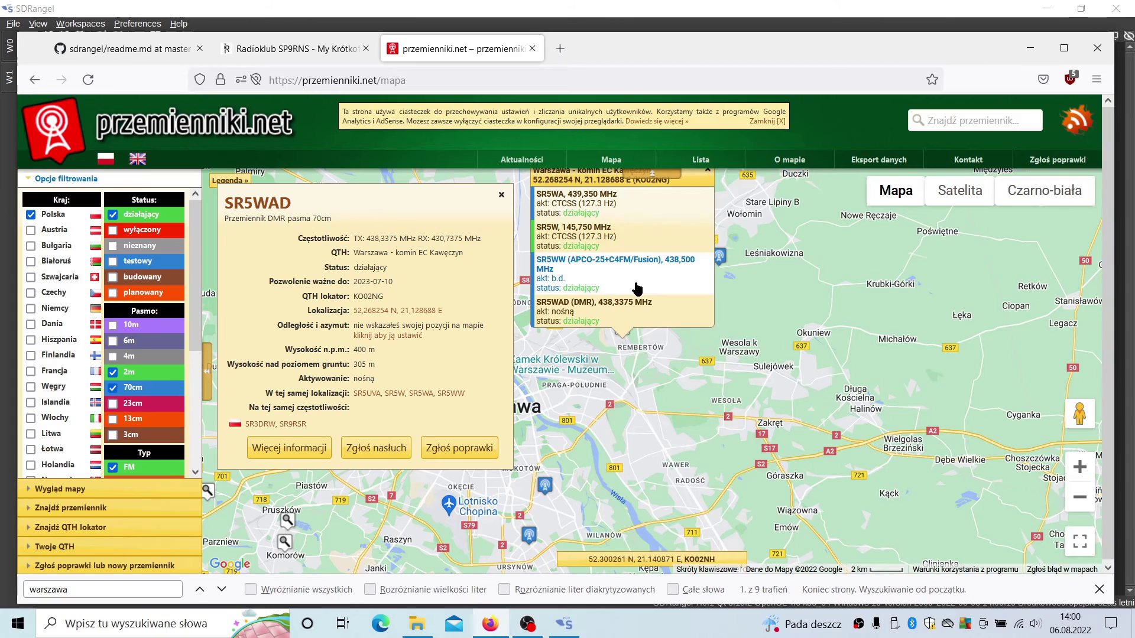
pyautogui.click(1035, 47)
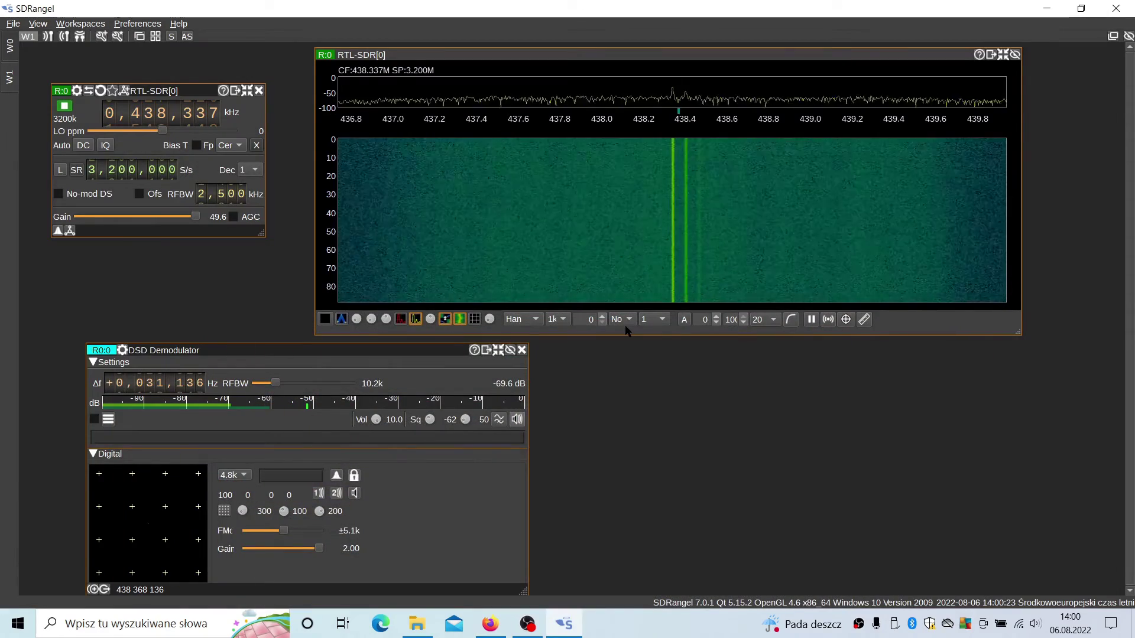